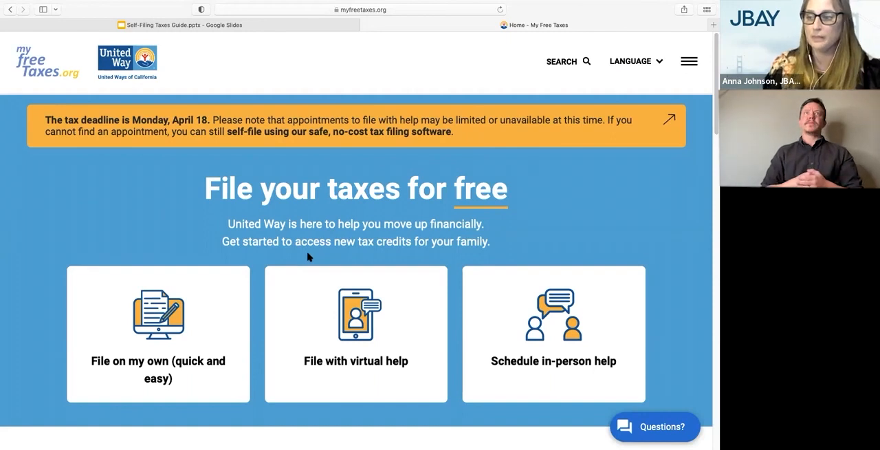
# Choose the option to file taxes on my own on the My Free Taxes home page
pyautogui.scroll(-1, 307, 257)
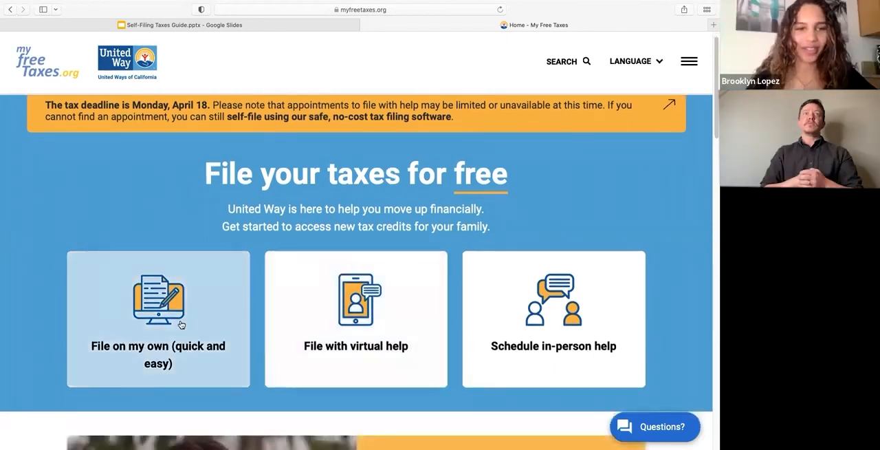
pyautogui.click(177, 333)
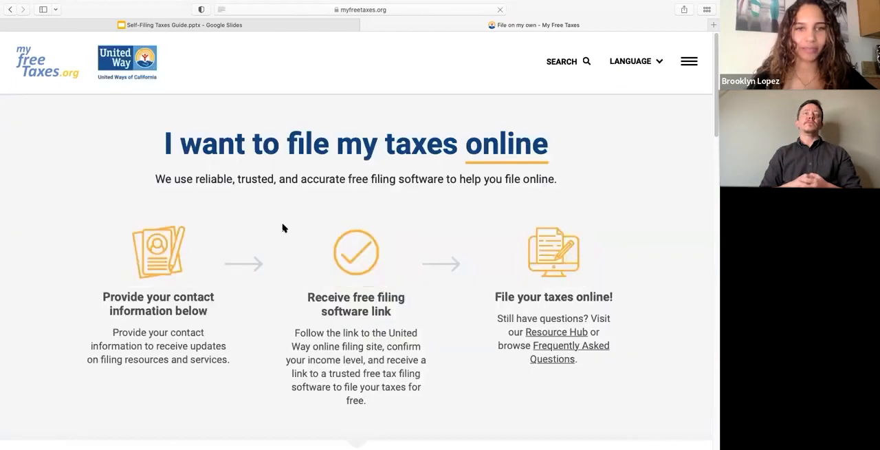
# Fill in the contact form with the filer's full name, email address, phone number and ZIP code
pyautogui.scroll(-3, 308, 329)
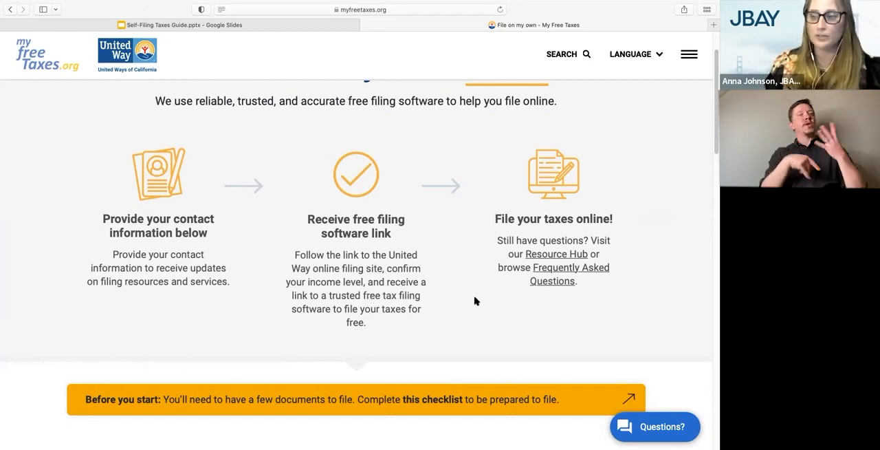
pyautogui.scroll(-5, 475, 301)
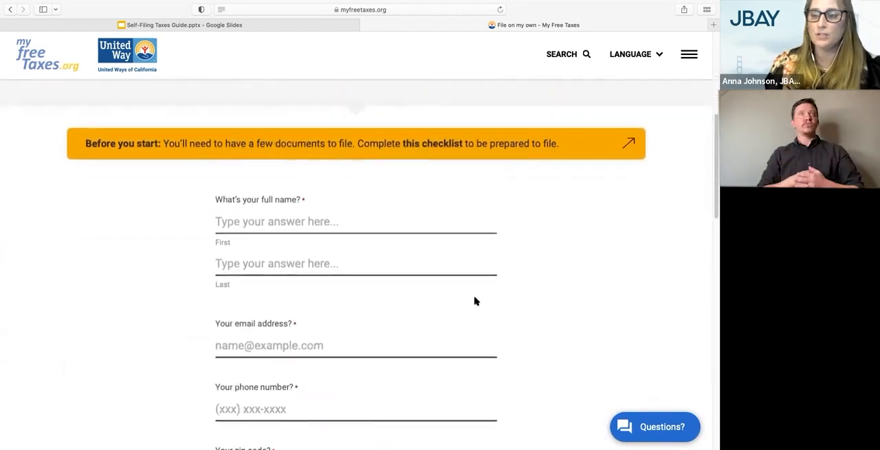
pyautogui.click(347, 175)
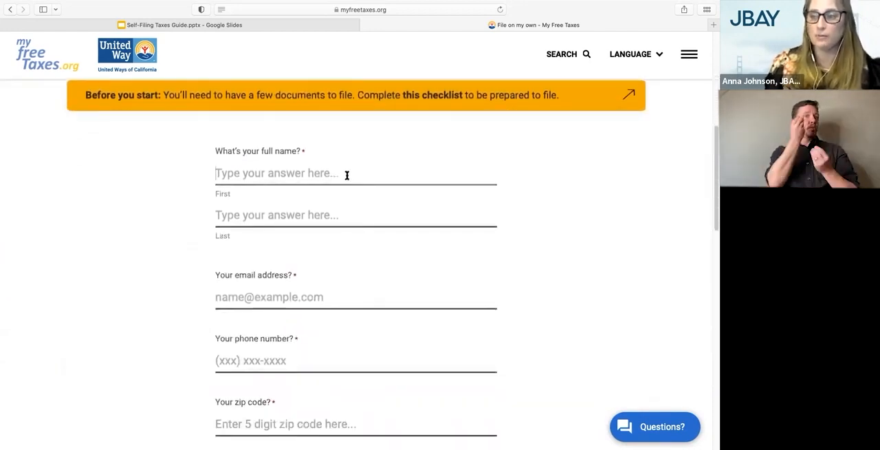
pyautogui.write('Brooklyn')
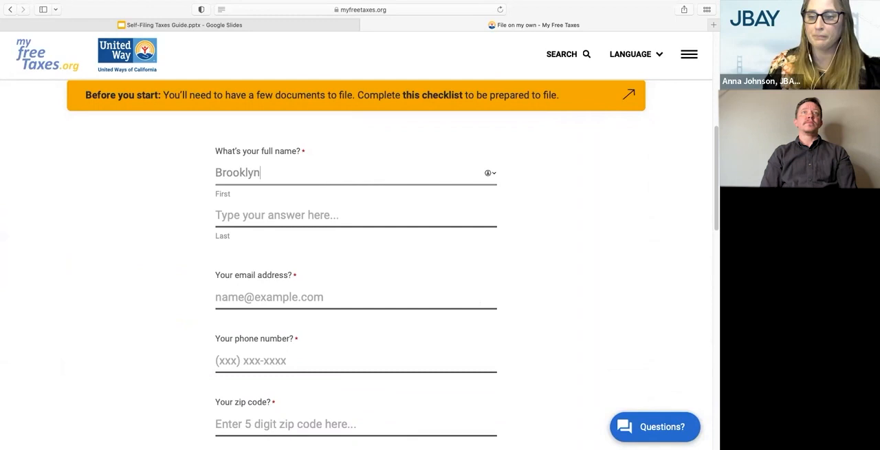
pyautogui.press('Tab')
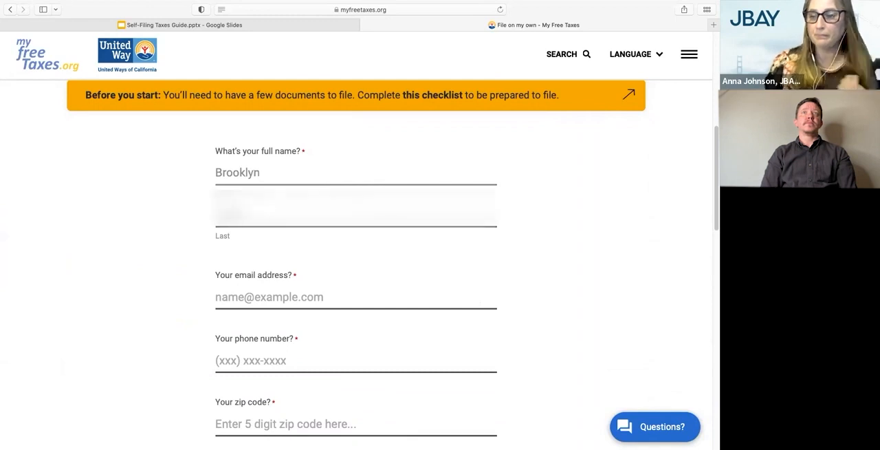
pyautogui.press('Tab')
pyautogui.write('bro')
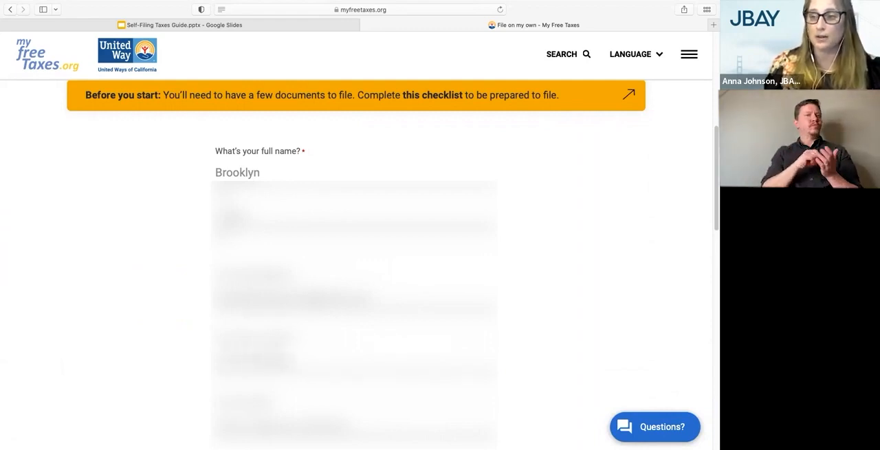
# Submit the completed contact form to get started filing
pyautogui.scroll(-3, 356, 261)
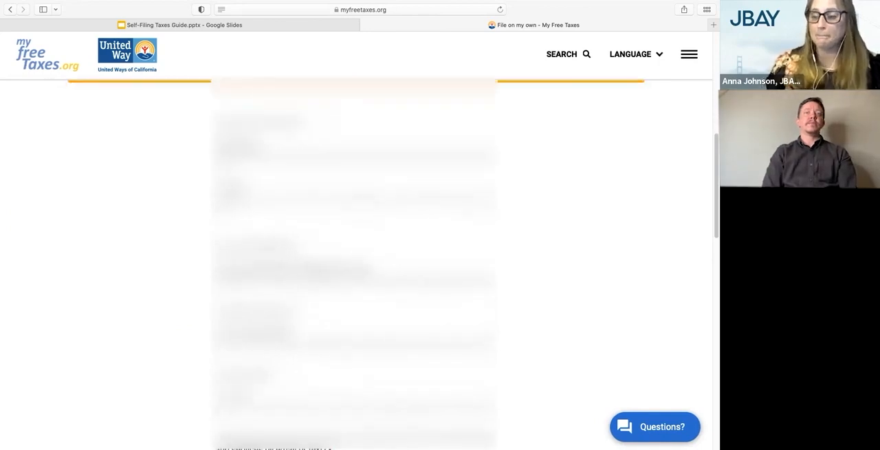
pyautogui.scroll(-7, 356, 261)
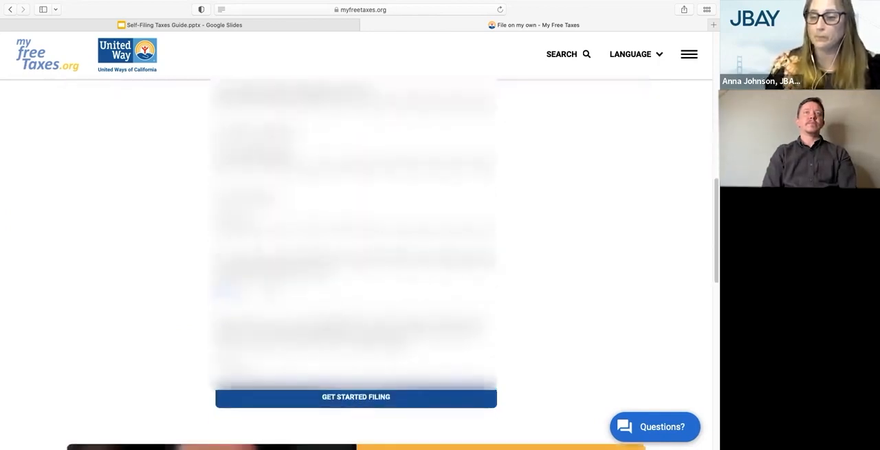
pyautogui.scroll(-1, 356, 262)
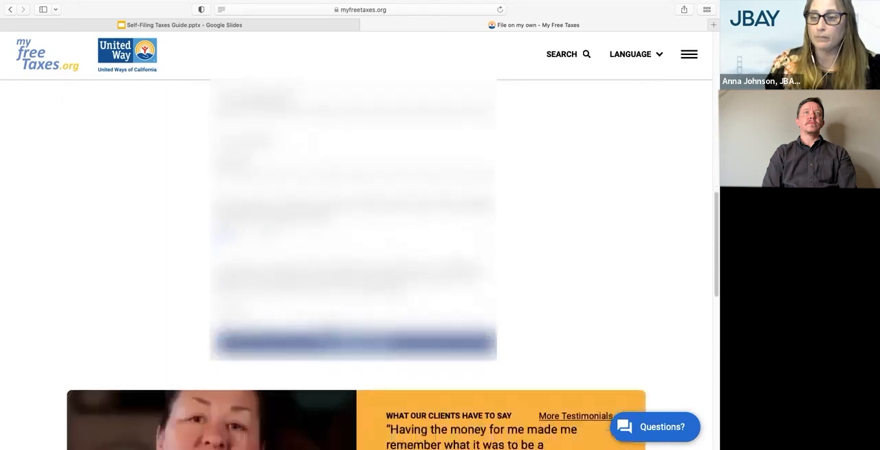
pyautogui.click(329, 352)
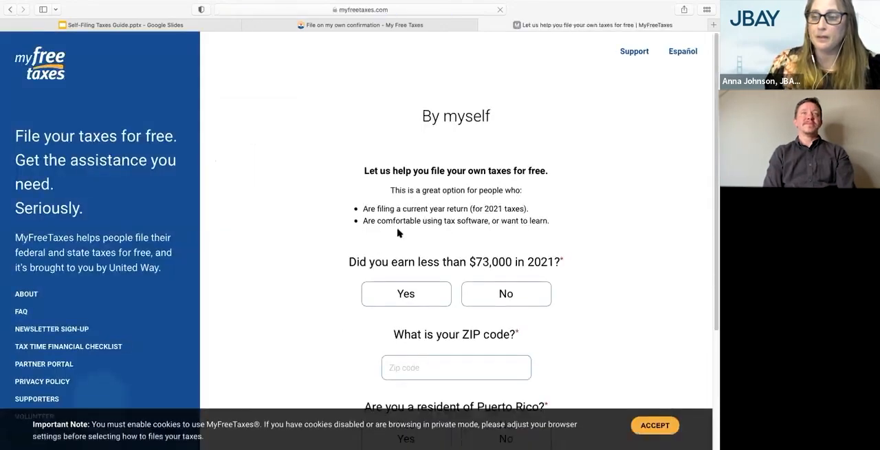
# Answer Yes to earning less than $73,000 in 2021 and enter the filer's ZIP code
pyautogui.scroll(-1, 398, 233)
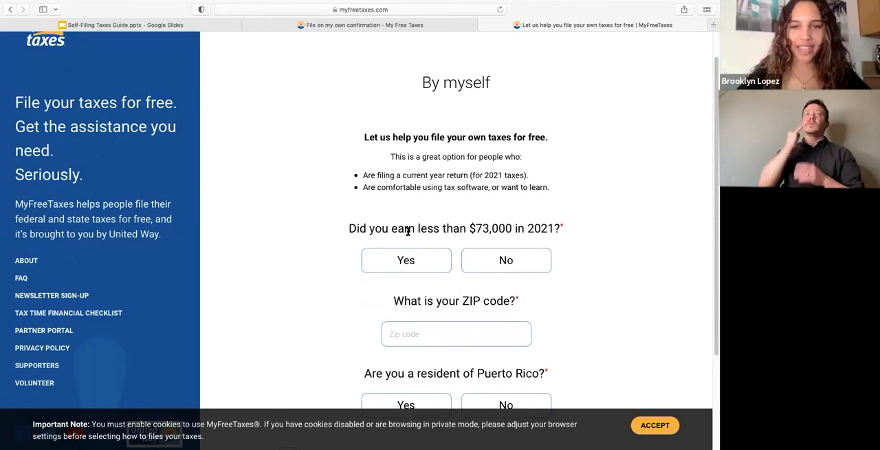
pyautogui.scroll(-1, 392, 287)
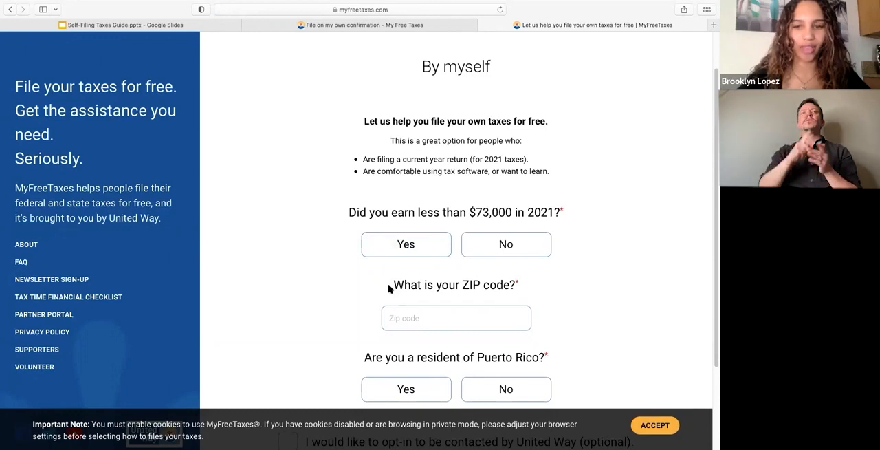
pyautogui.scroll(-1, 382, 301)
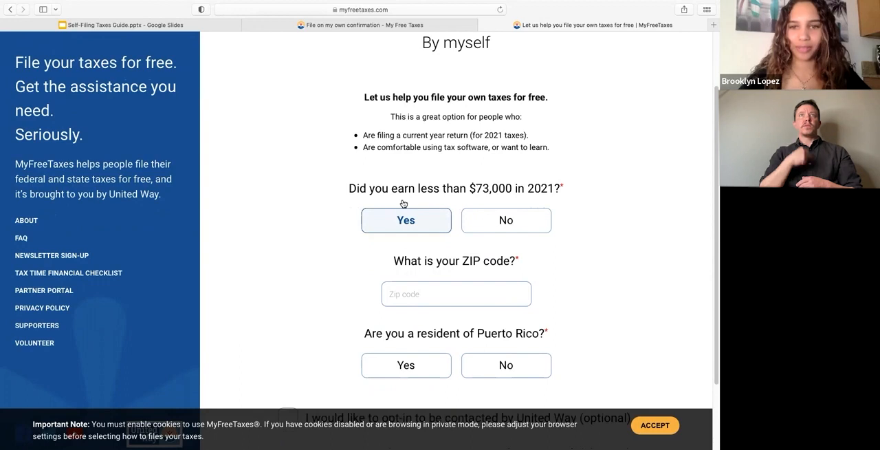
pyautogui.click(421, 217)
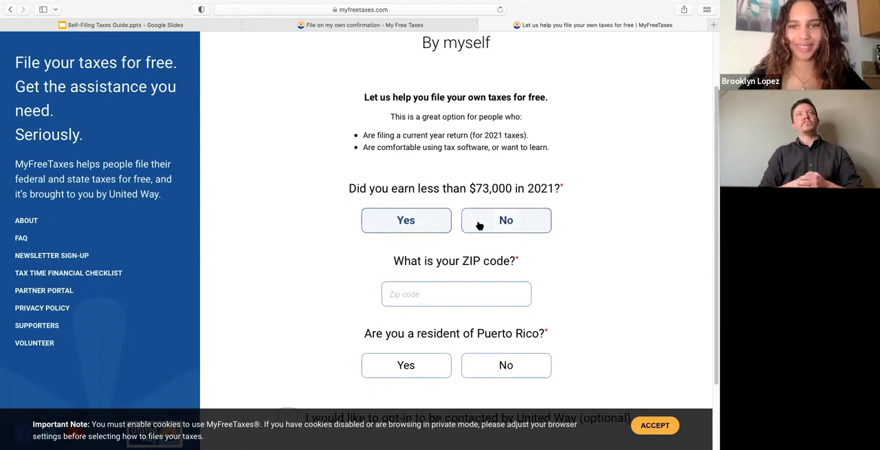
pyautogui.scroll(-2, 431, 275)
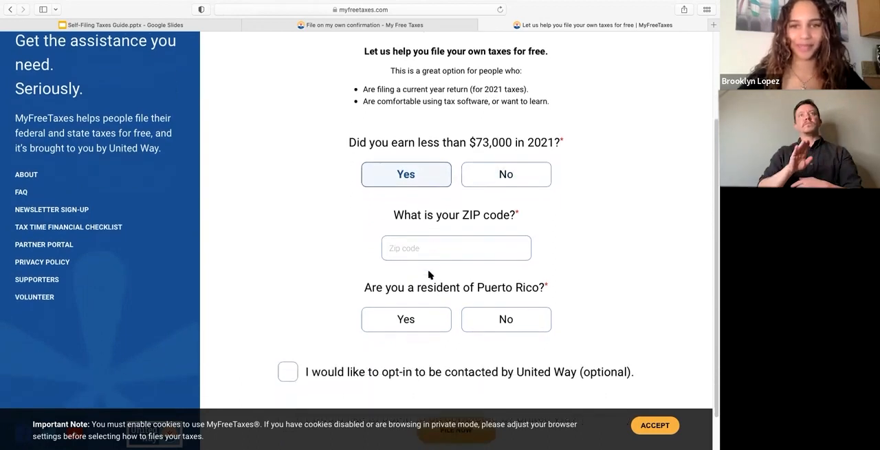
pyautogui.click(431, 246)
pyautogui.write('9')
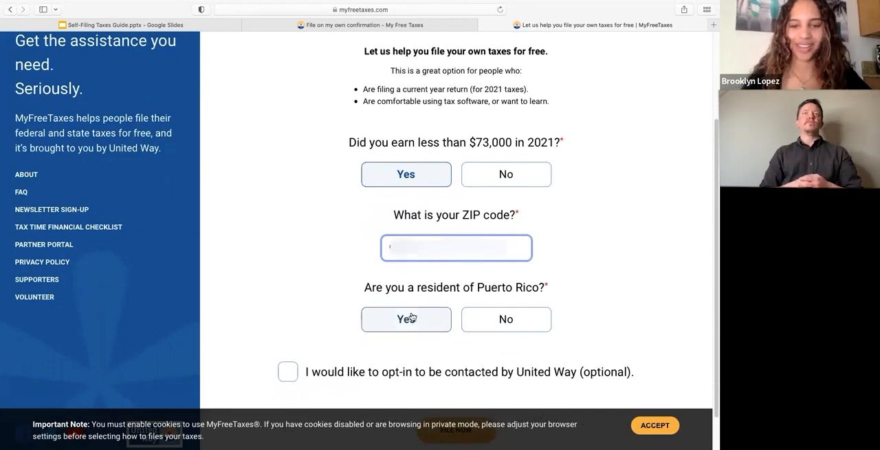
# Answer No to being a resident of Puerto Rico and submit the answers to file now
pyautogui.scroll(-2, 409, 309)
pyautogui.click(512, 285)
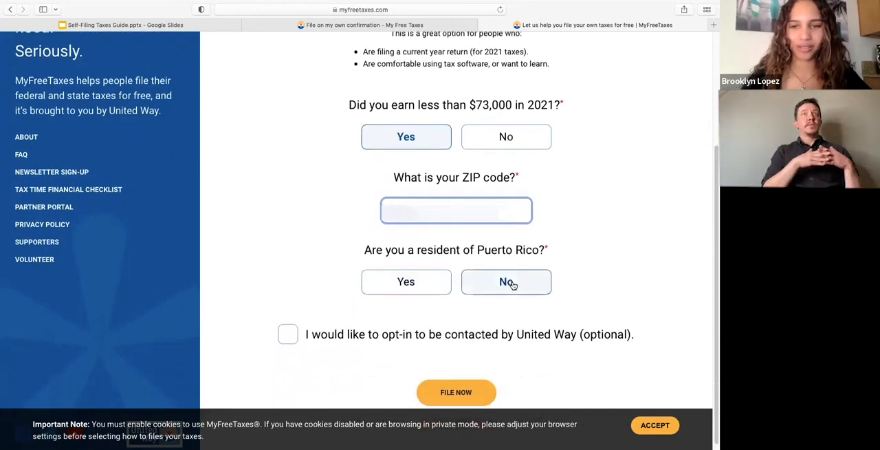
pyautogui.scroll(-1, 447, 337)
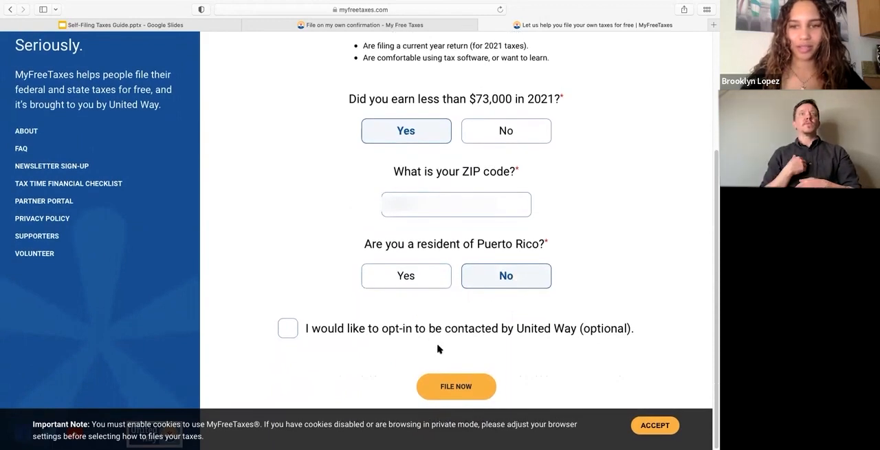
pyautogui.click(472, 387)
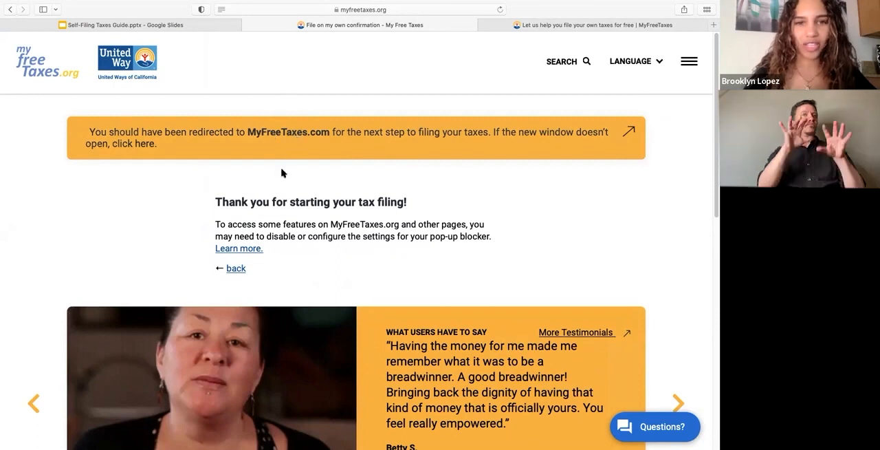
# Open MyFreeTaxes.com again through the redirect link in the confirmation page's notice
pyautogui.scroll(-1, 283, 173)
pyautogui.scroll(1, 283, 173)
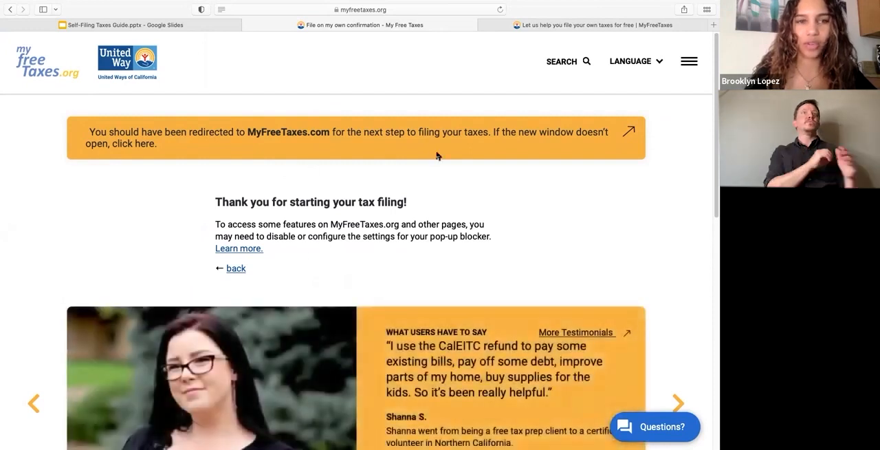
pyautogui.click(135, 144)
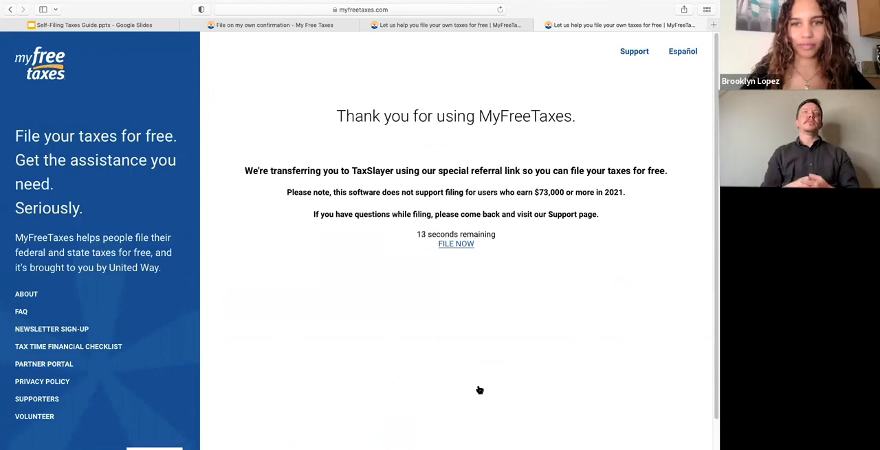
# Proceed to TaxSlayer to file, continue past the VITA/TCE self-prep kiosk welcome page, and open the account creation form
pyautogui.click(452, 244)
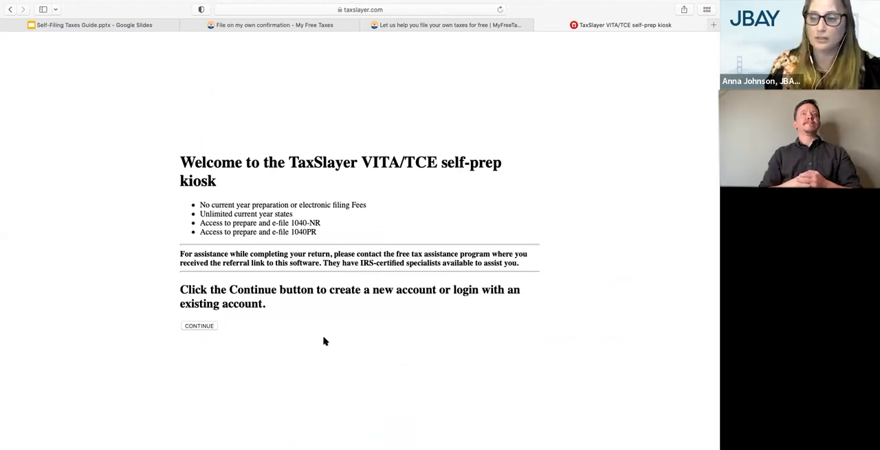
pyautogui.click(210, 327)
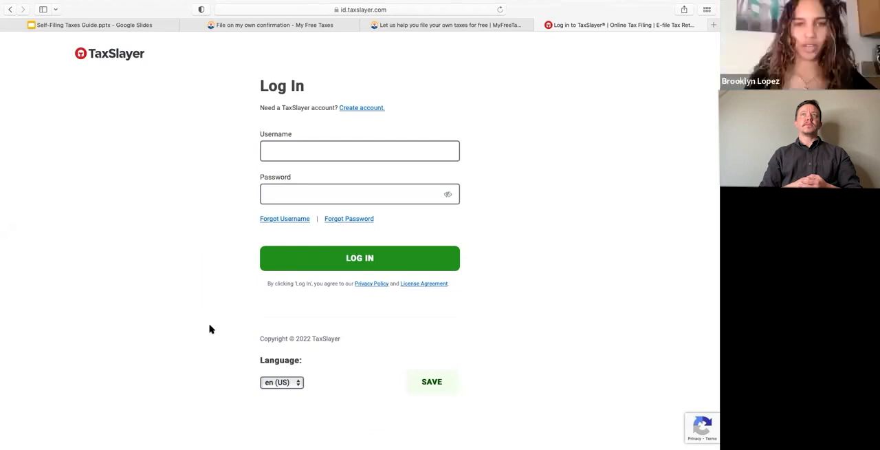
pyautogui.click(363, 109)
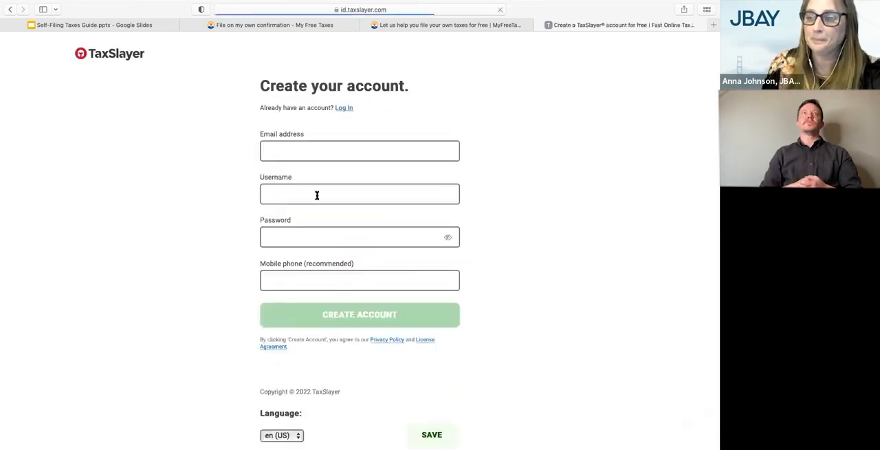
# Enter the email address, username and account password for the new TaxSlayer account
pyautogui.click(317, 193)
pyautogui.click(328, 152)
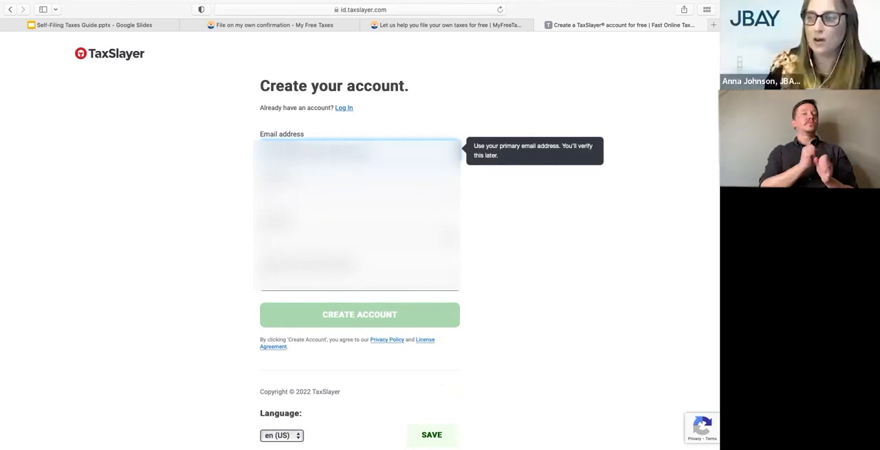
pyautogui.press('Tab')
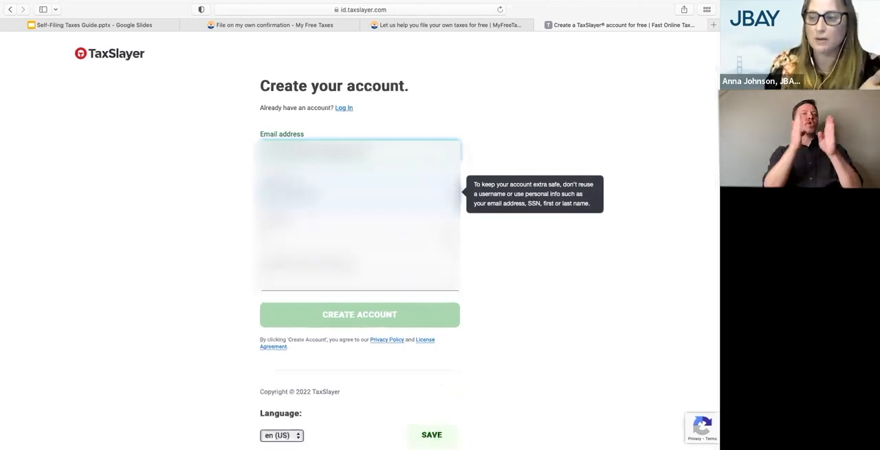
pyautogui.press('Tab')
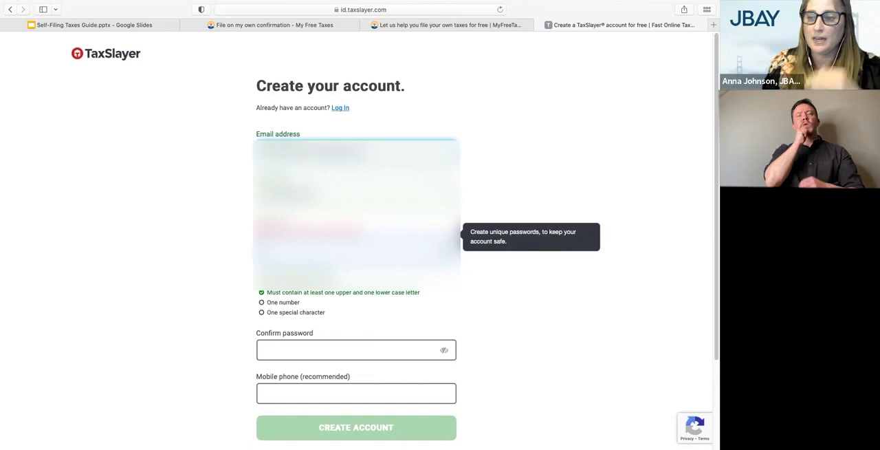
pyautogui.write('1!')
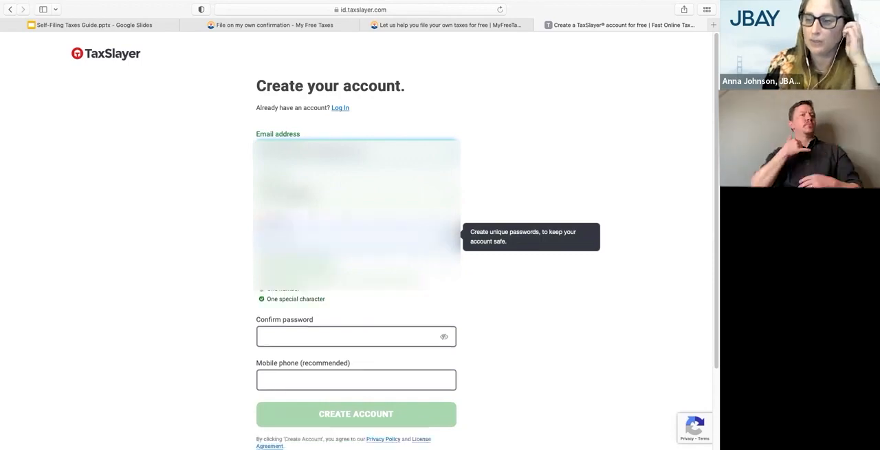
# Confirm the account password and enter the mobile phone number for the new account
pyautogui.click(293, 336)
pyautogui.write('•••••••')
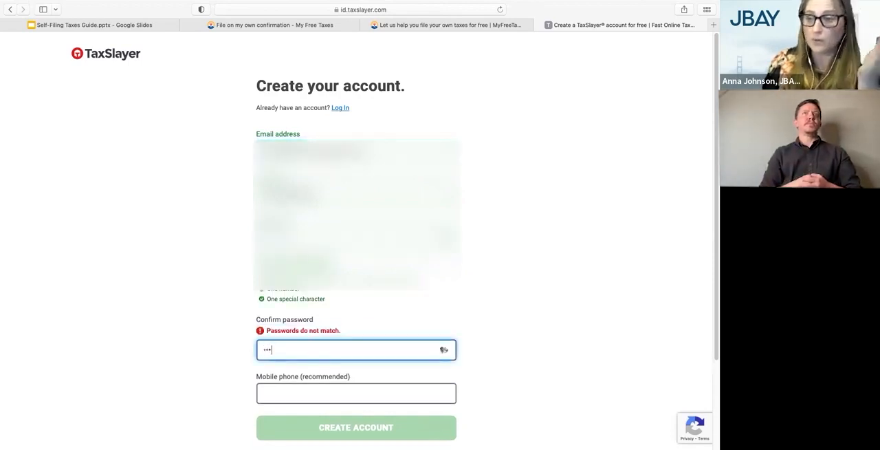
pyautogui.write('•••')
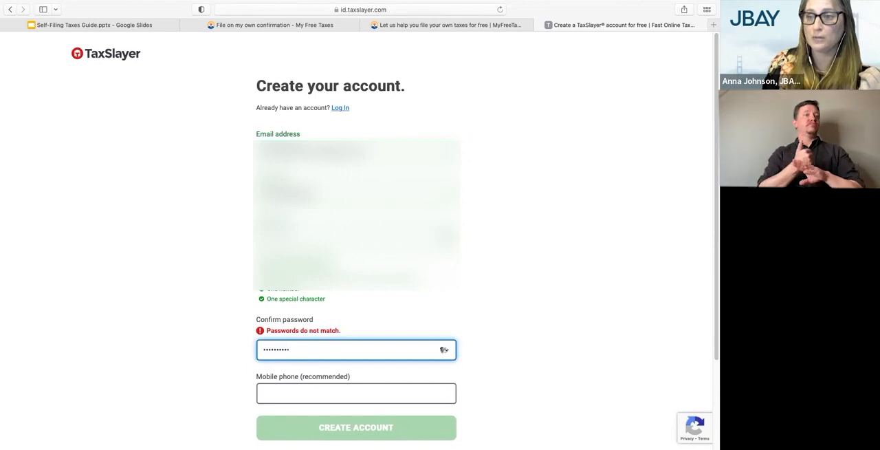
pyautogui.write('•')
pyautogui.click(294, 379)
pyautogui.write('•')
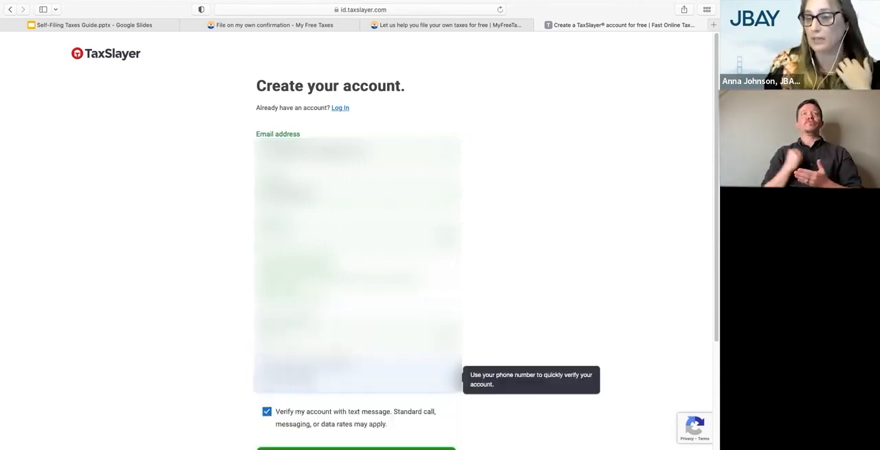
# Turn off verifying the new account with a text message
pyautogui.scroll(-2, 356, 377)
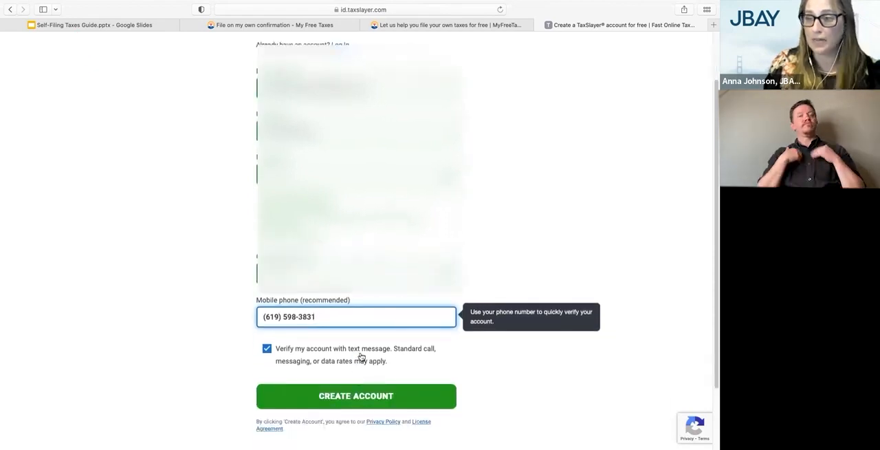
pyautogui.scroll(-1, 350, 383)
pyautogui.click(292, 324)
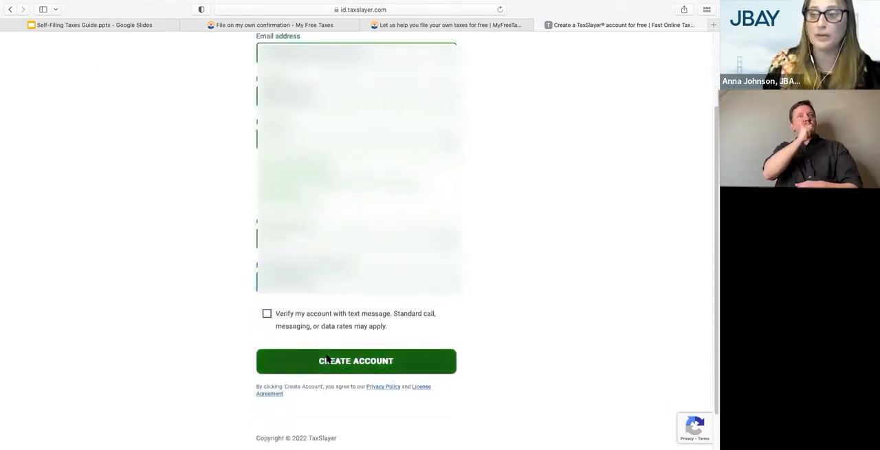
# Submit the TaxSlayer account creation form and continue past the account success page
pyautogui.scroll(-1, 356, 363)
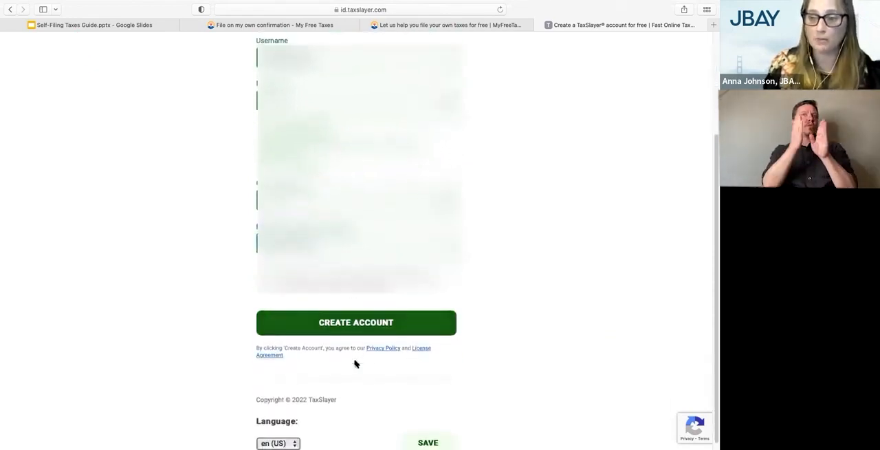
pyautogui.scroll(-1, 375, 311)
pyautogui.click(368, 314)
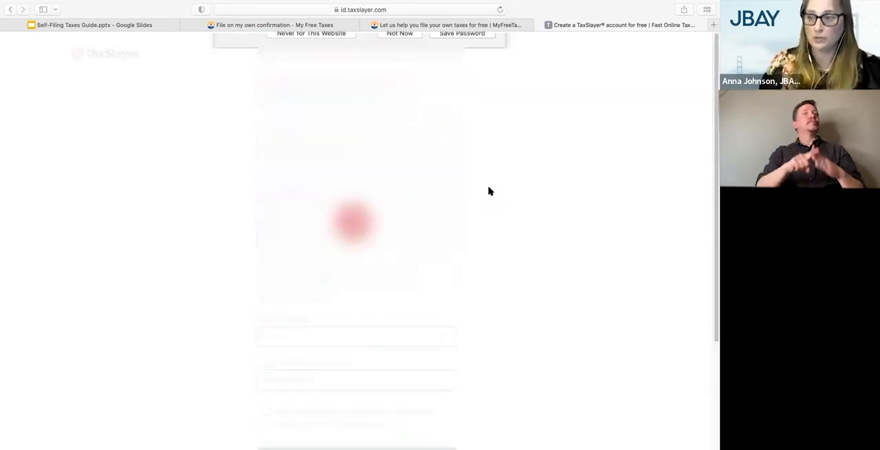
pyautogui.click(389, 85)
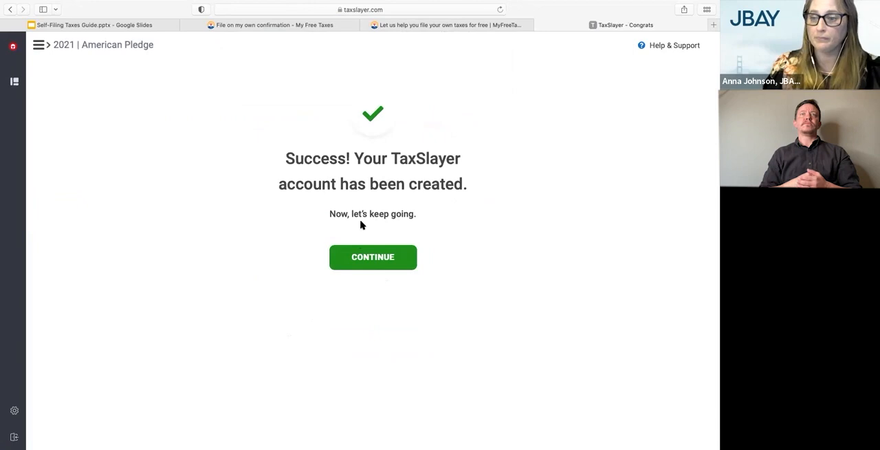
pyautogui.click(370, 260)
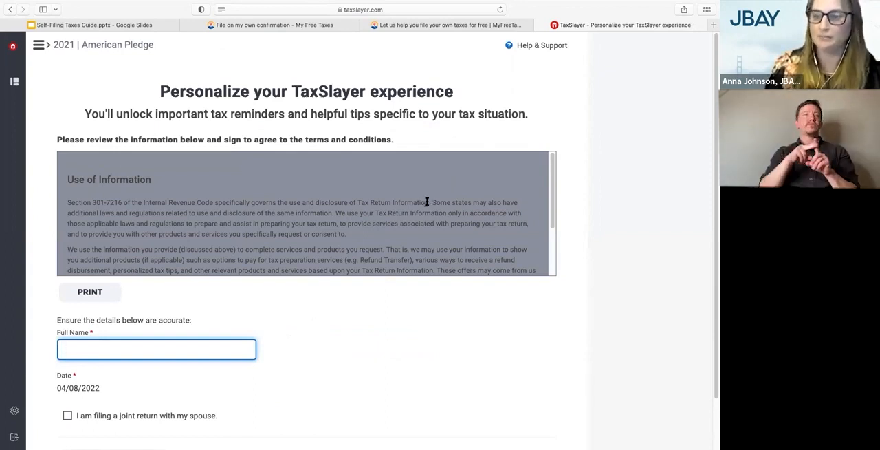
# Sign the Use of Information terms with the taxpayer's full name and continue, leaving the joint return option off
pyautogui.scroll(-1, 332, 246)
pyautogui.scroll(-2, 260, 282)
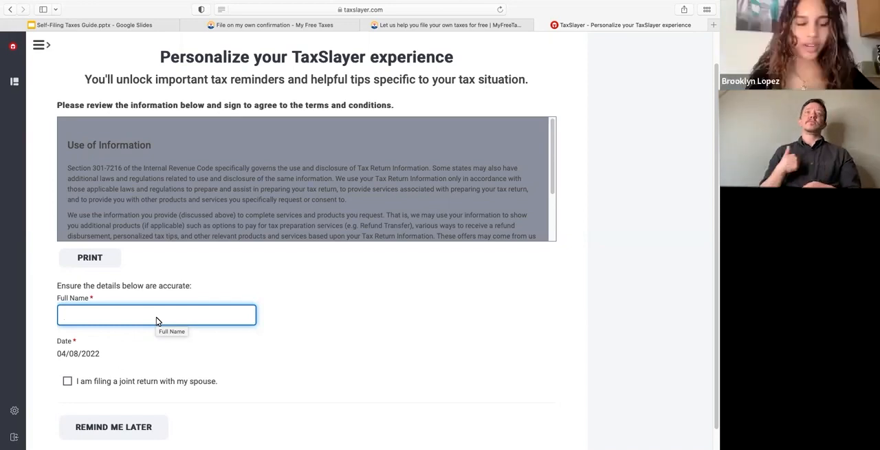
pyautogui.scroll(-1, 157, 320)
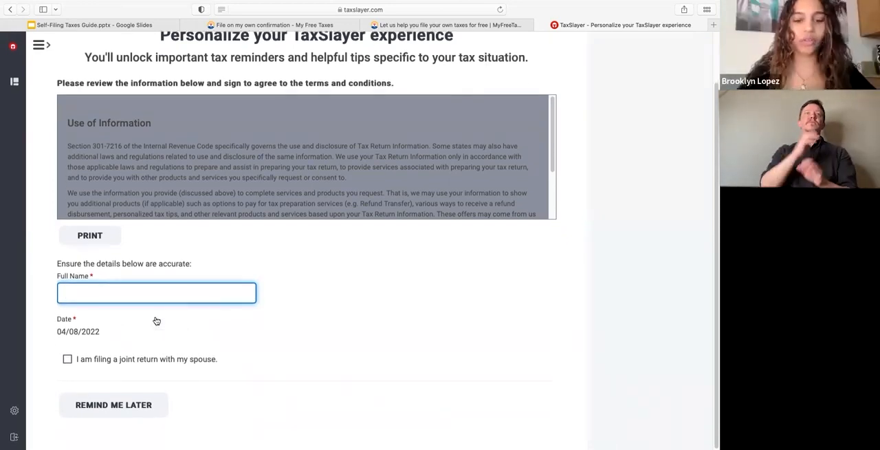
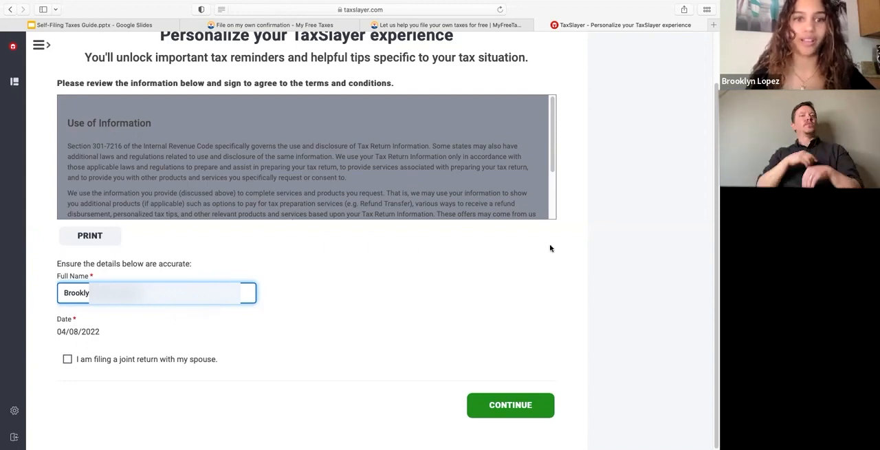
pyautogui.click(506, 407)
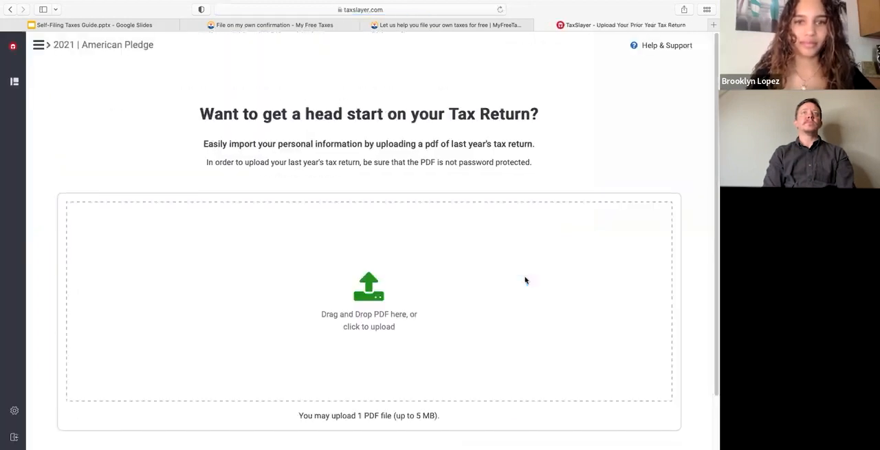
# Skip uploading a PDF of last year's tax return
pyautogui.scroll(-2, 472, 309)
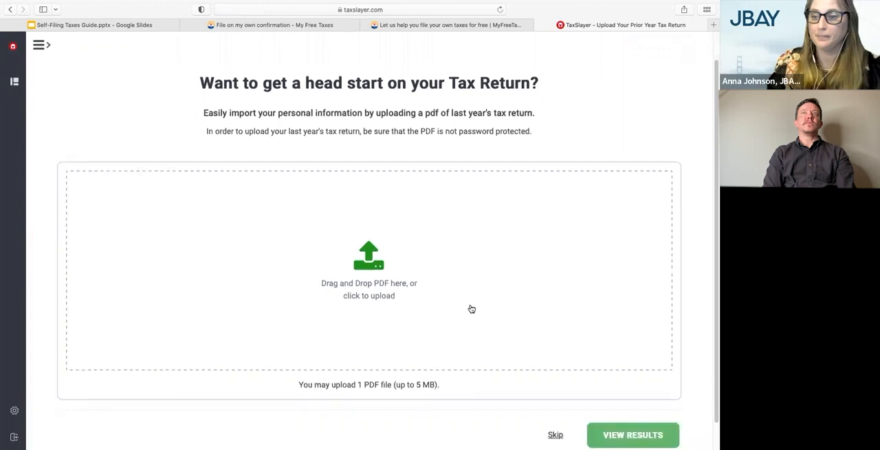
pyautogui.scroll(1, 472, 308)
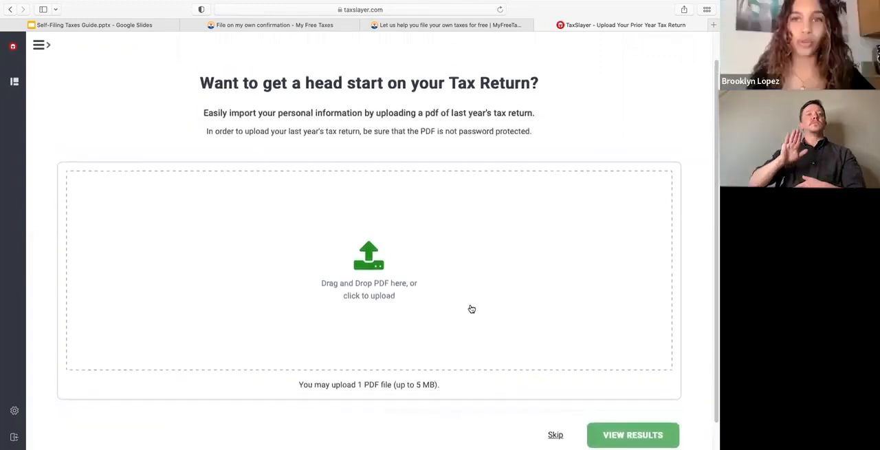
pyautogui.scroll(-1, 472, 309)
pyautogui.scroll(1, 472, 309)
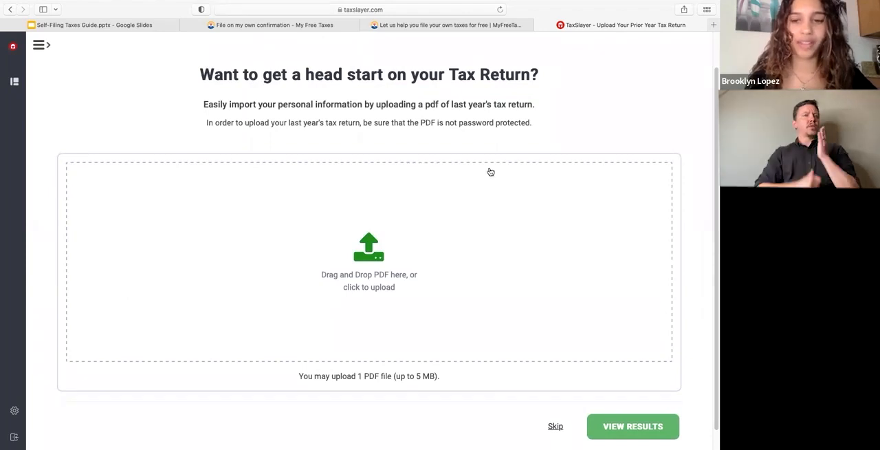
pyautogui.click(555, 427)
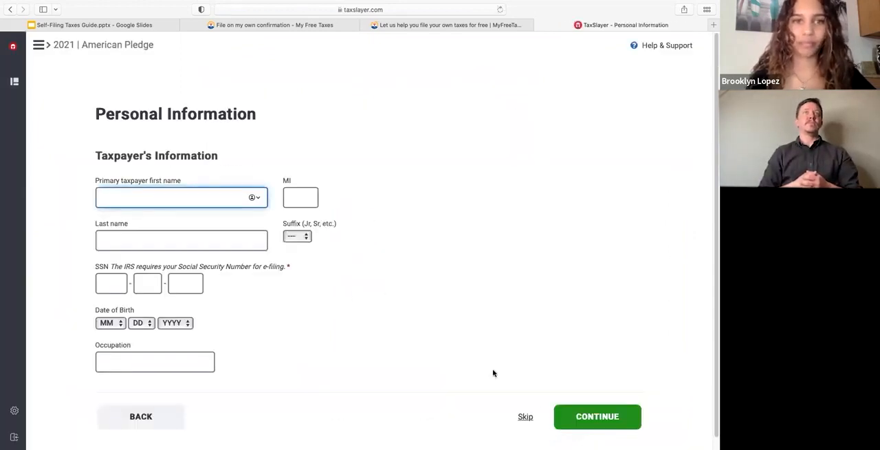
# Enter the primary taxpayer's first name, middle initial and last name in the personal information form
pyautogui.write('Broo')
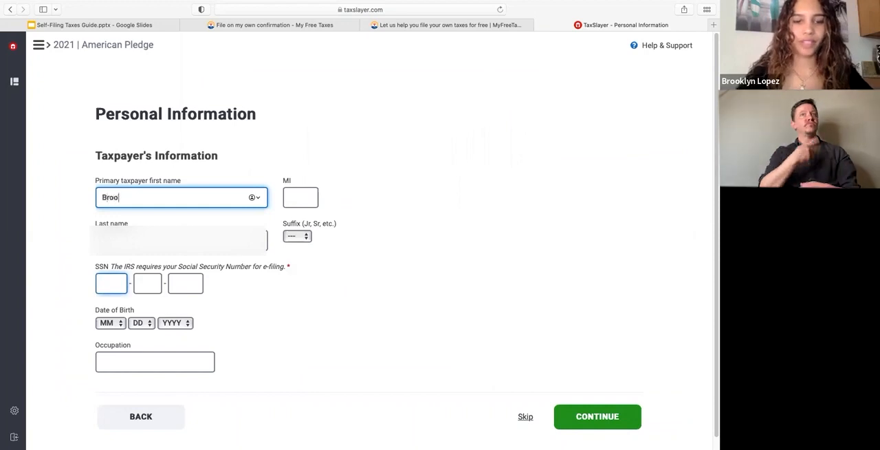
pyautogui.write('klyn')
pyautogui.press('Tab')
pyautogui.write('A')
pyautogui.press('Tab')
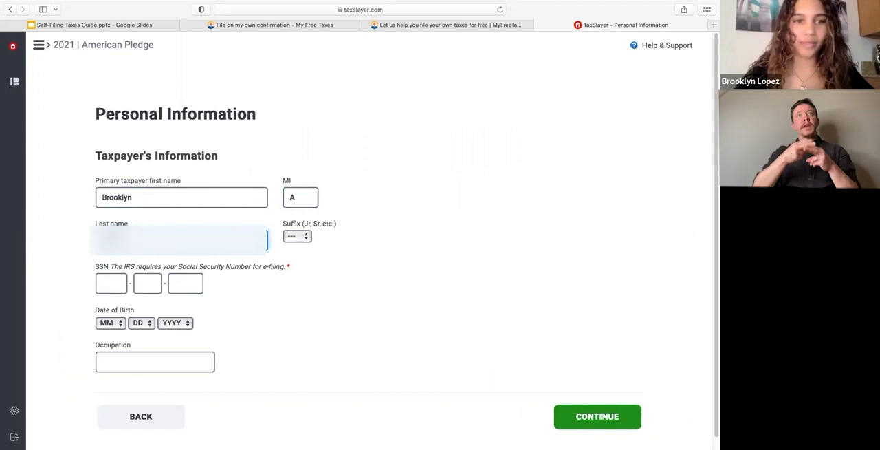
# Enter the taxpayer's Social Security number and choose the month, day and year of the date of birth
pyautogui.click(109, 285)
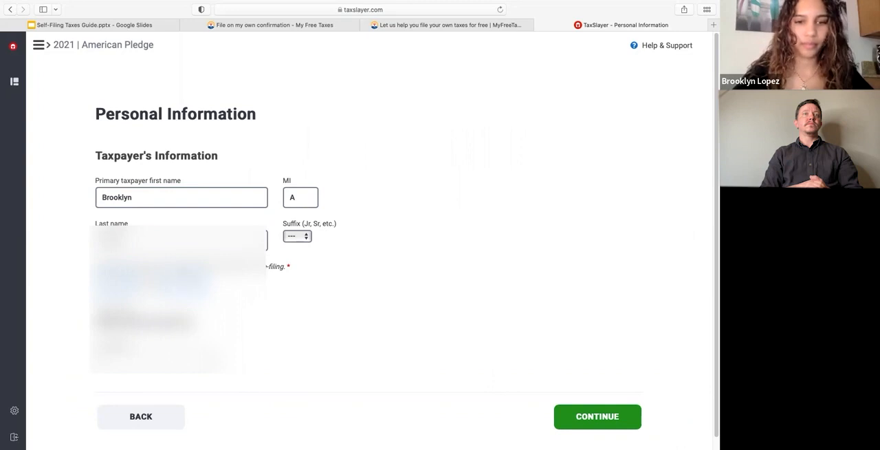
pyautogui.scroll(-1, 79, 335)
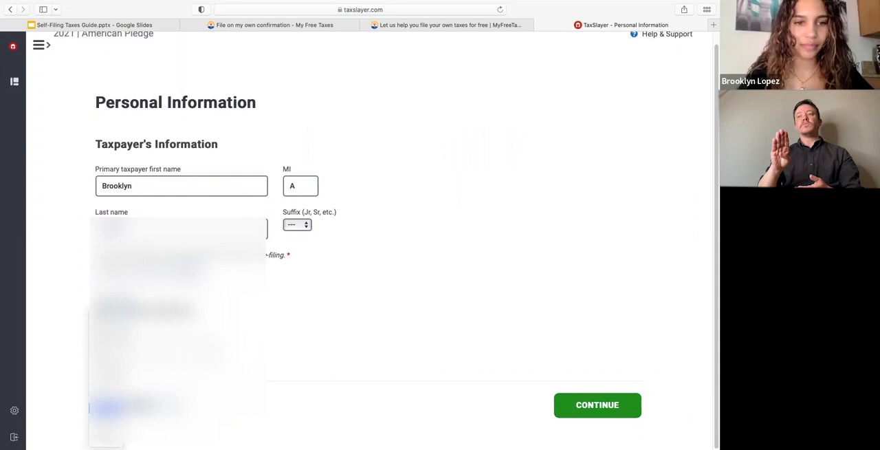
pyautogui.click(106, 408)
pyautogui.click(138, 355)
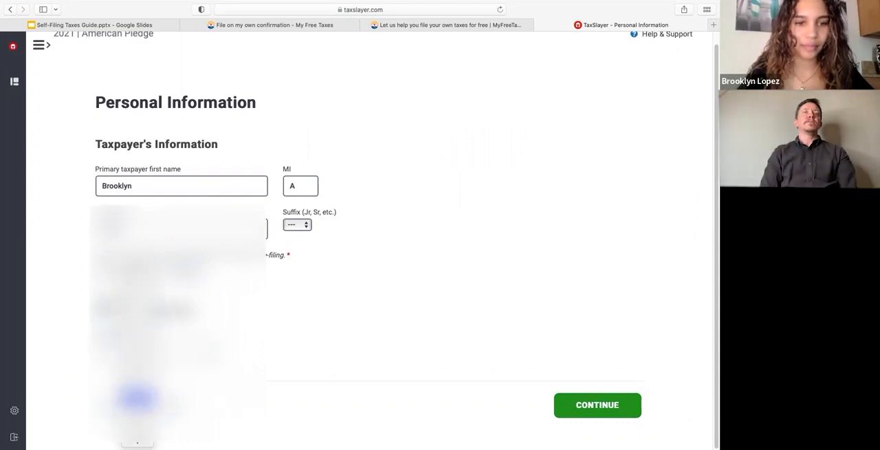
pyautogui.scroll(-4, 138, 397)
pyautogui.scroll(-2, 137, 397)
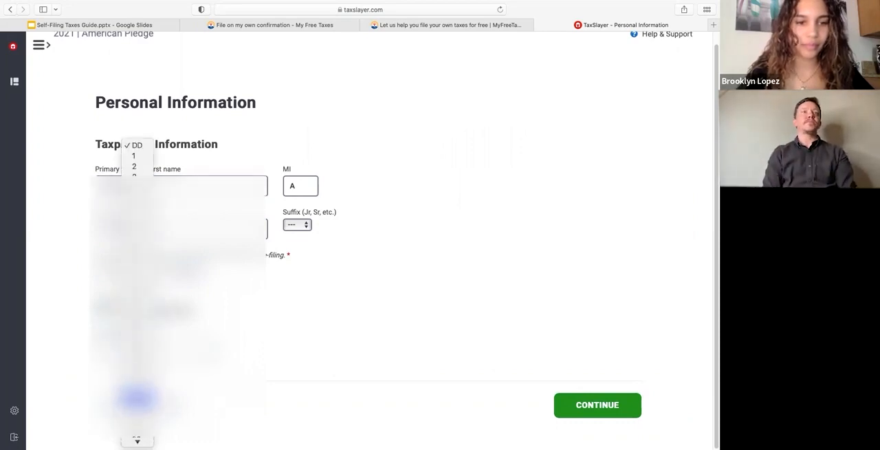
pyautogui.click(137, 418)
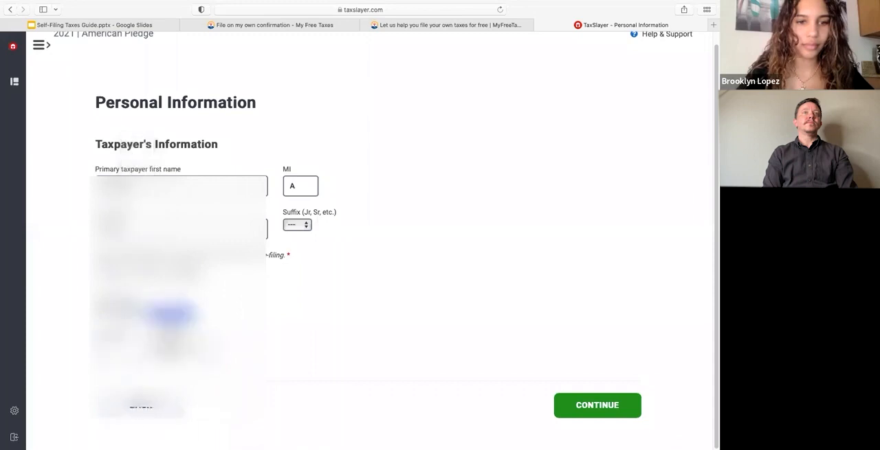
pyautogui.click(172, 365)
pyautogui.scroll(-5, 172, 364)
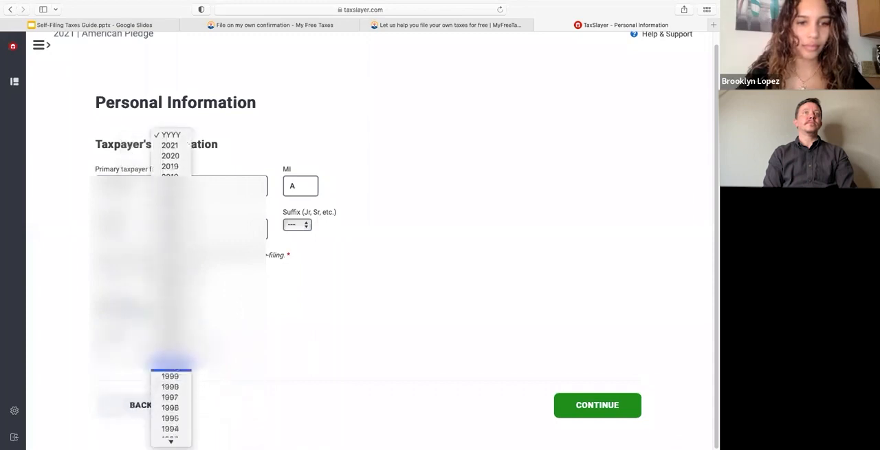
pyautogui.click(176, 386)
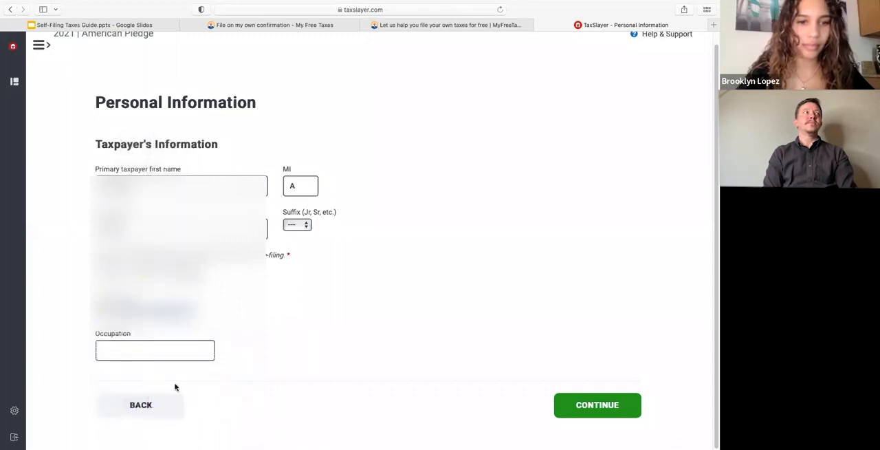
# Enter "Corporate Tax Accoutant" as the taxpayer's occupation and continue to the mailing address
pyautogui.click(180, 355)
pyautogui.write('A')
pyautogui.press('BackSpace')
pyautogui.write('Corporate Tax Accoutna')
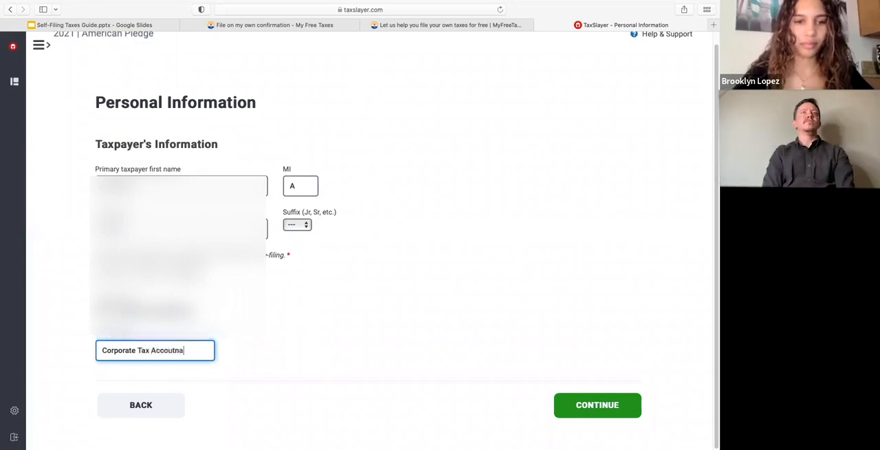
pyautogui.press('BackSpace')
pyautogui.write('ant')
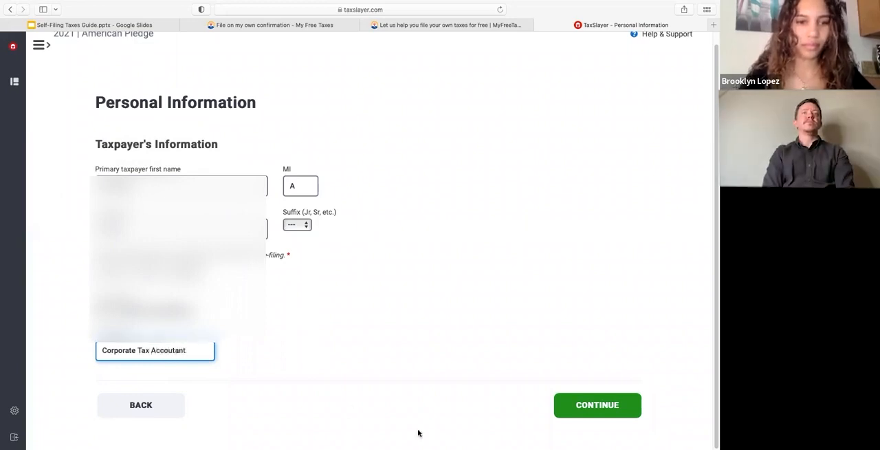
pyautogui.click(603, 405)
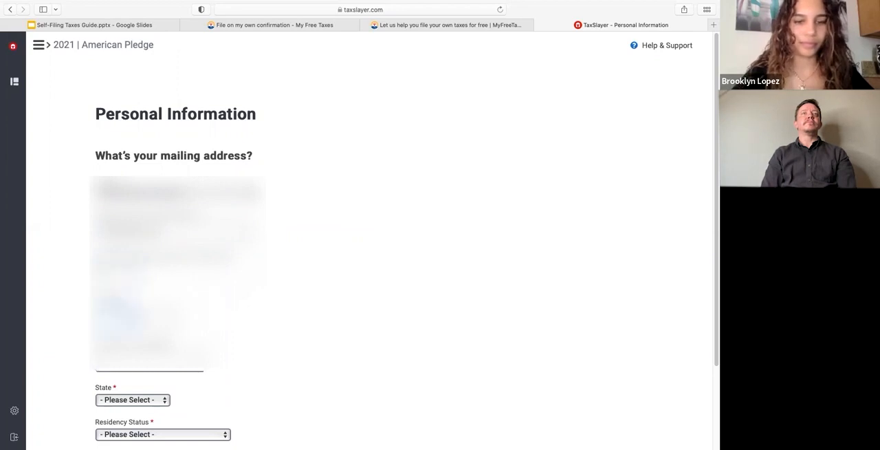
# Complete the mailing address form with the home address and residency status Full-Year Resident of This State, and continue
pyautogui.press('Tab')
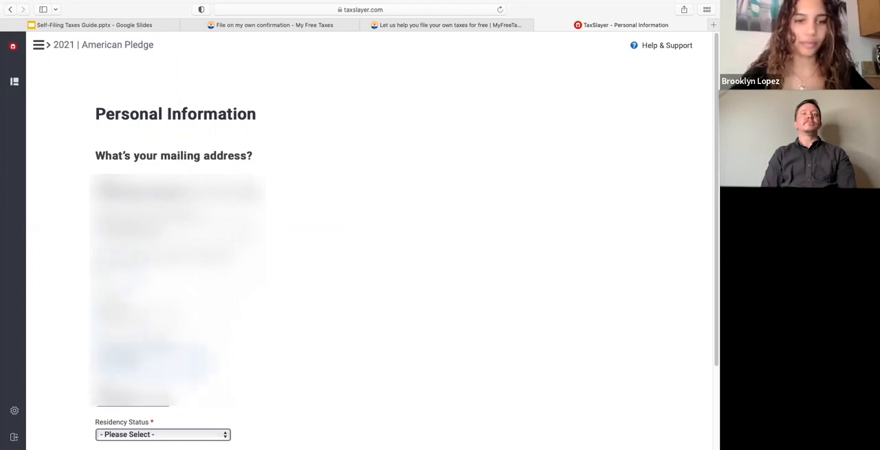
pyautogui.scroll(-3, 200, 344)
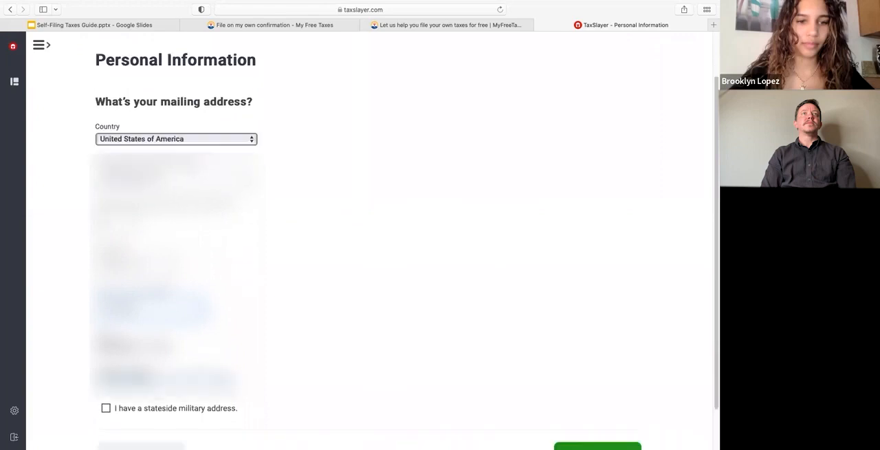
pyautogui.click(200, 341)
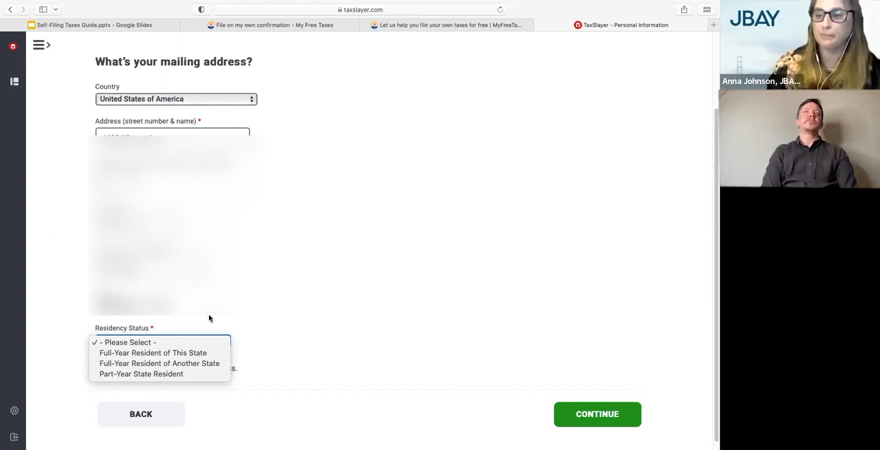
pyautogui.click(170, 353)
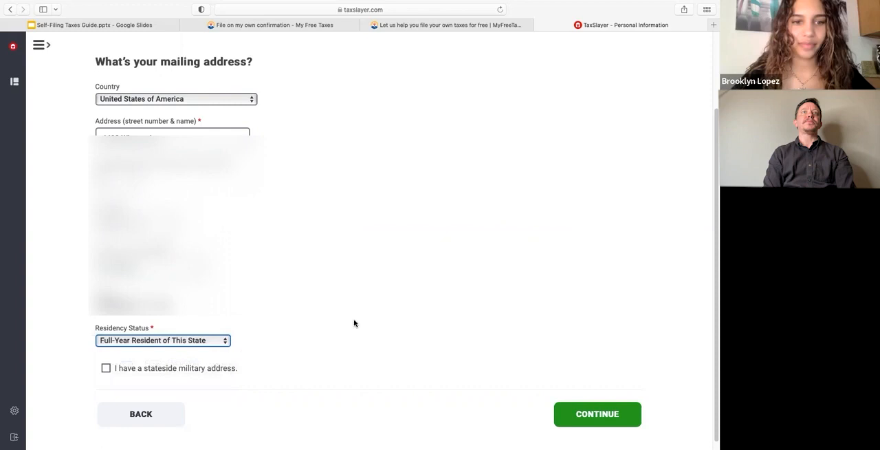
pyautogui.click(615, 414)
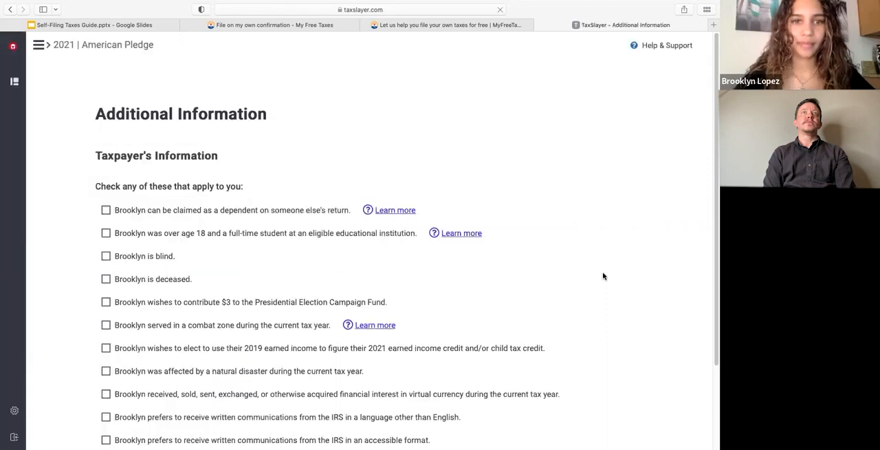
# Mark the taxpayer as over age 18 and a full-time student at an eligible educational institution
pyautogui.scroll(-1, 450, 281)
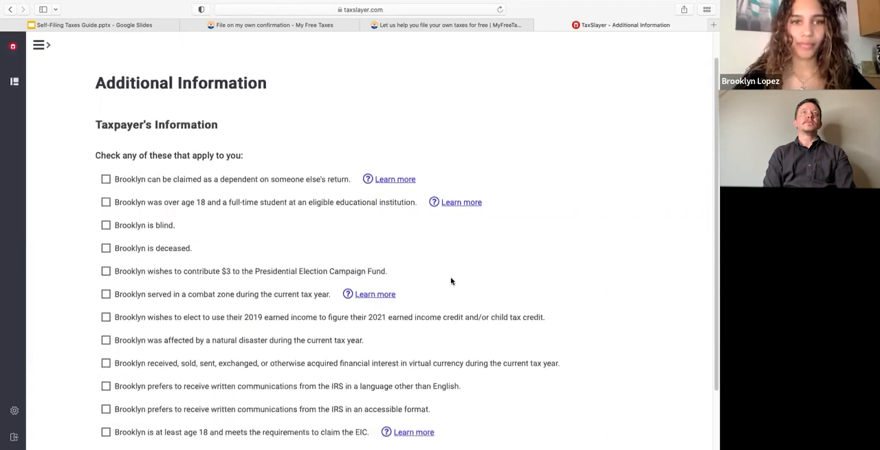
pyautogui.scroll(-2, 451, 281)
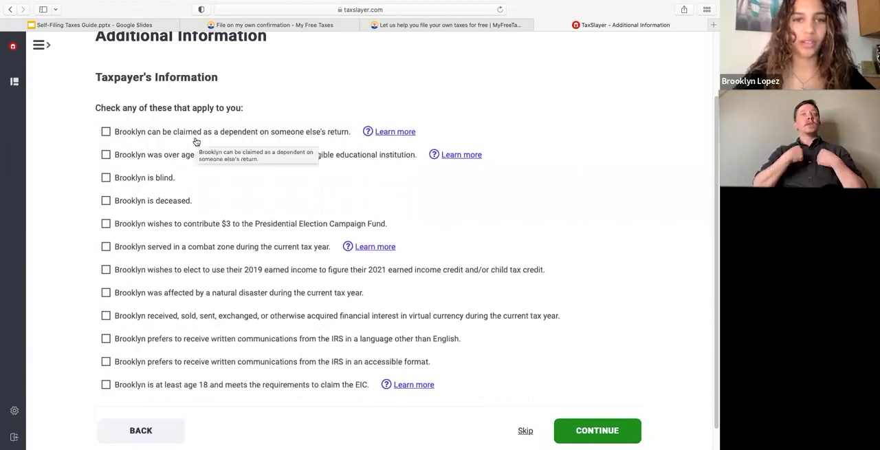
pyautogui.scroll(2, 189, 187)
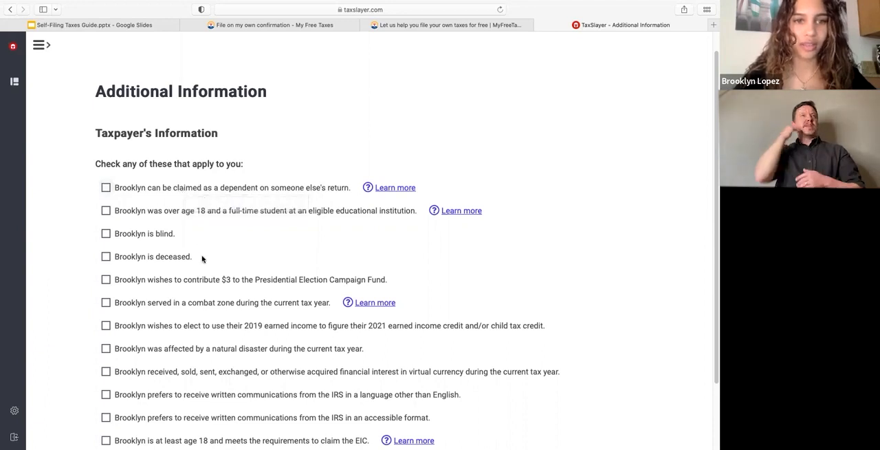
pyautogui.scroll(-1, 202, 258)
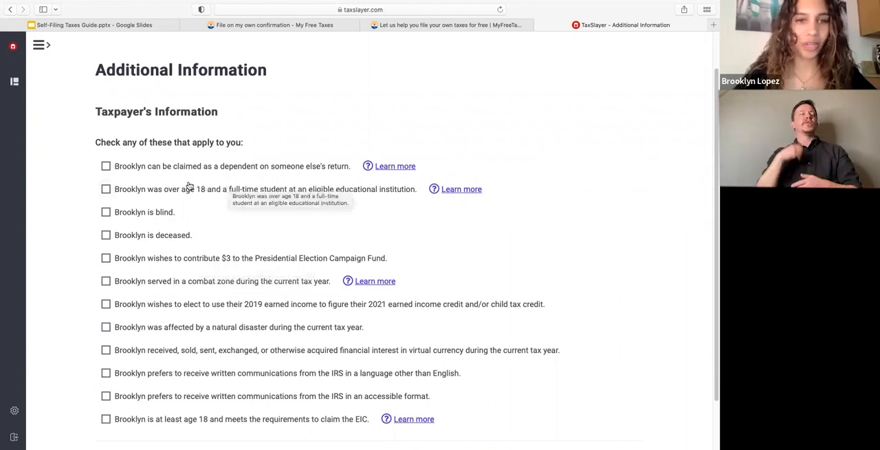
pyautogui.click(160, 192)
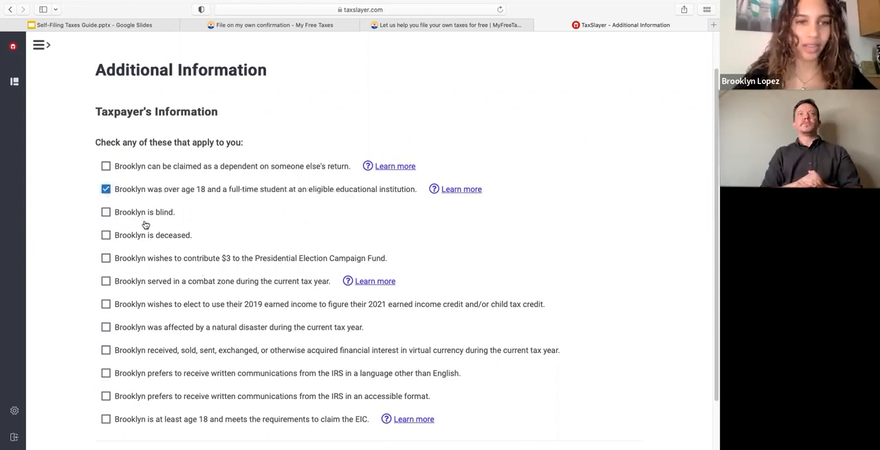
pyautogui.scroll(-1, 151, 297)
pyautogui.scroll(-1, 151, 297)
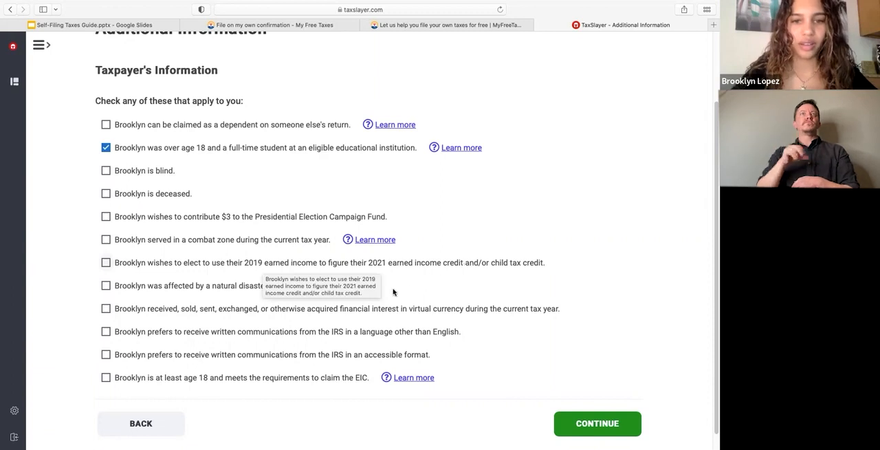
# Mark the taxpayer as at least age 18 and meeting the EIC requirements, and review the explanation of the Earned Income Tax Credit
pyautogui.scroll(-1, 432, 275)
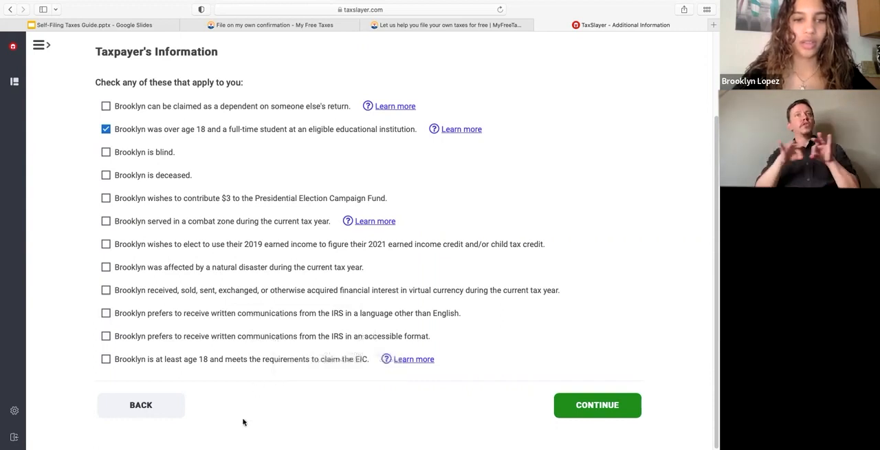
pyautogui.click(290, 362)
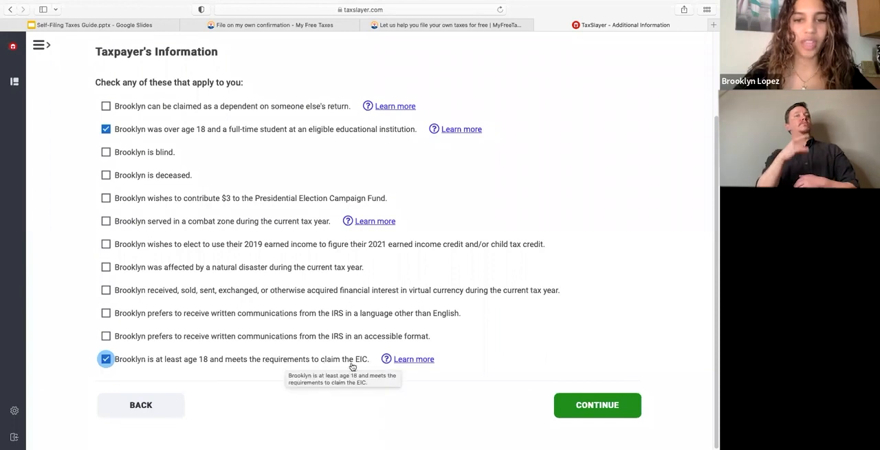
pyautogui.click(403, 362)
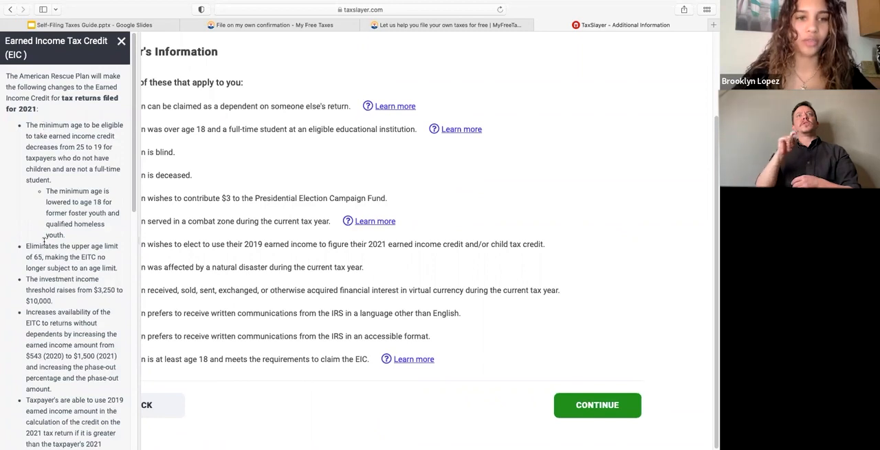
pyautogui.scroll(-3, 44, 240)
pyautogui.scroll(-3, 44, 241)
pyautogui.scroll(6, 45, 234)
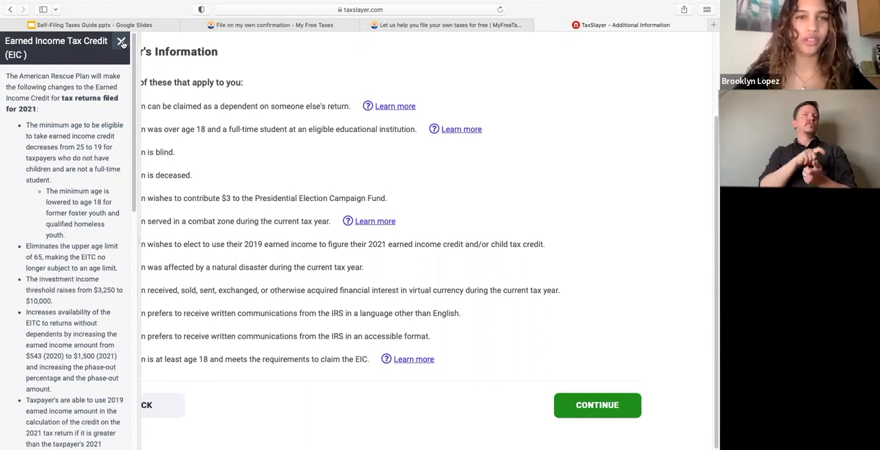
pyautogui.click(123, 43)
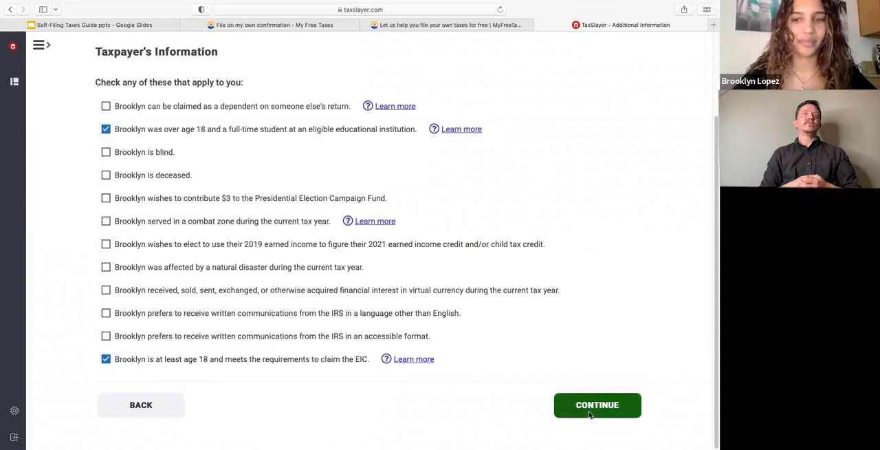
# Continue from the additional information to the filing status question and choose Head of Household
pyautogui.click(590, 416)
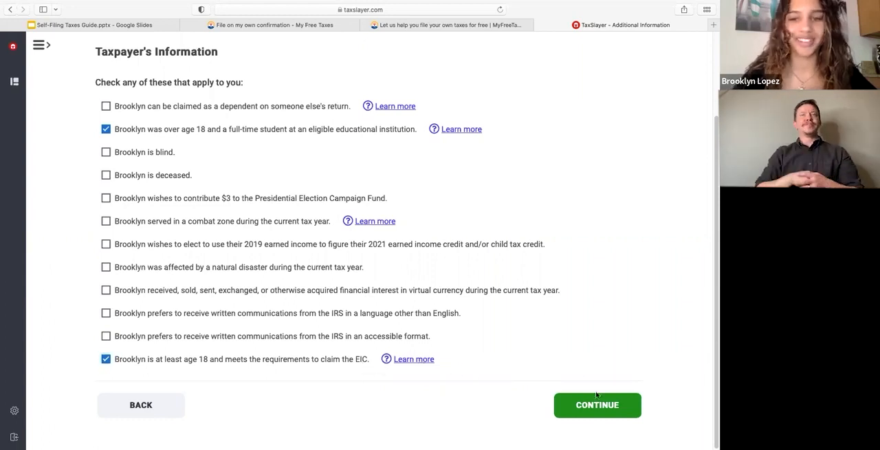
pyautogui.click(585, 410)
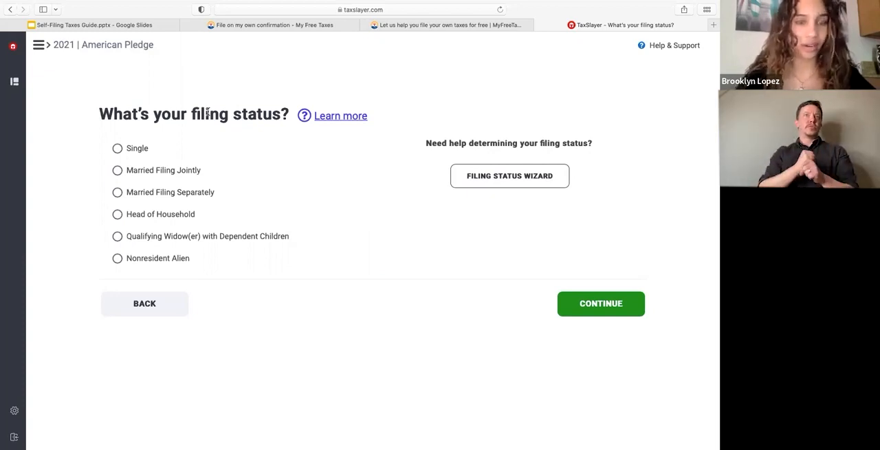
pyautogui.click(174, 216)
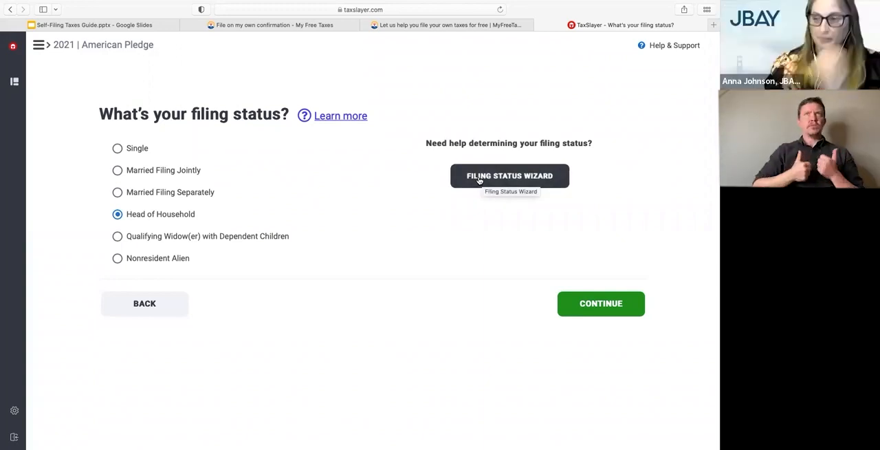
# Start the Filing Status Wizard and answer not married on December 31, US citizen or resident alien, and never married
pyautogui.click(479, 179)
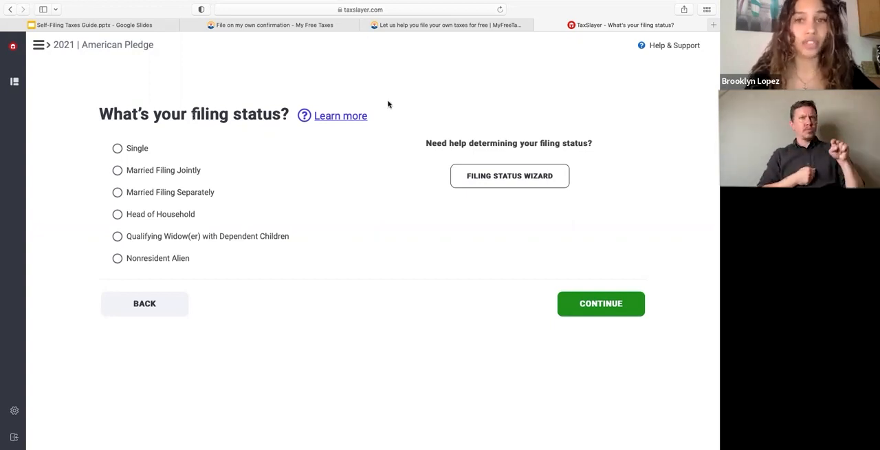
pyautogui.click(486, 184)
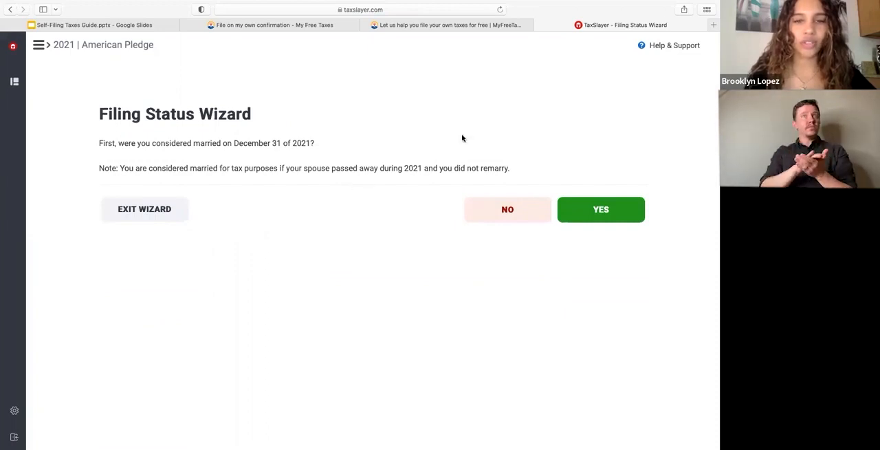
pyautogui.click(503, 212)
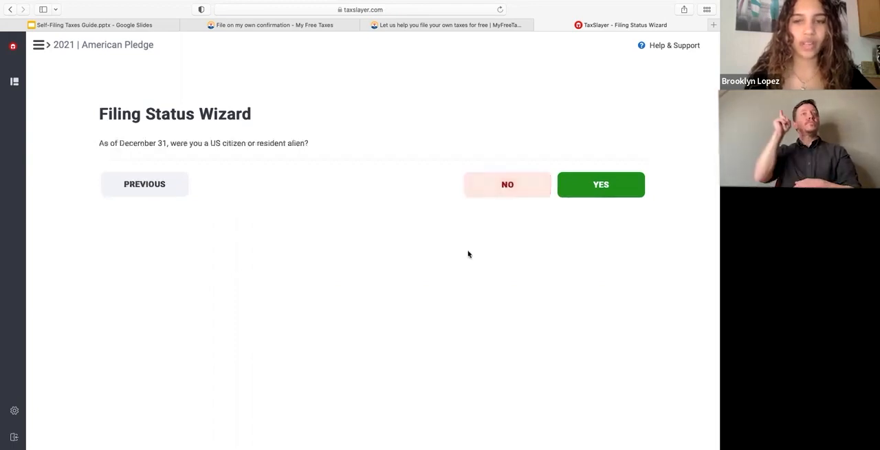
pyautogui.click(610, 191)
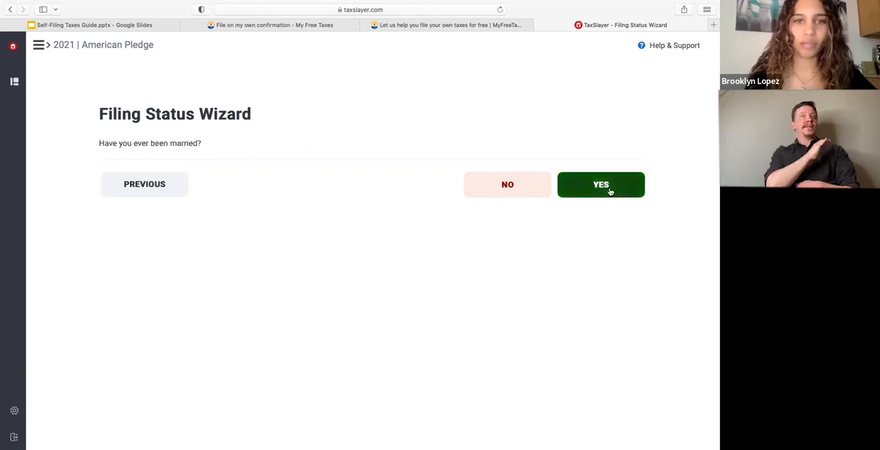
pyautogui.click(508, 194)
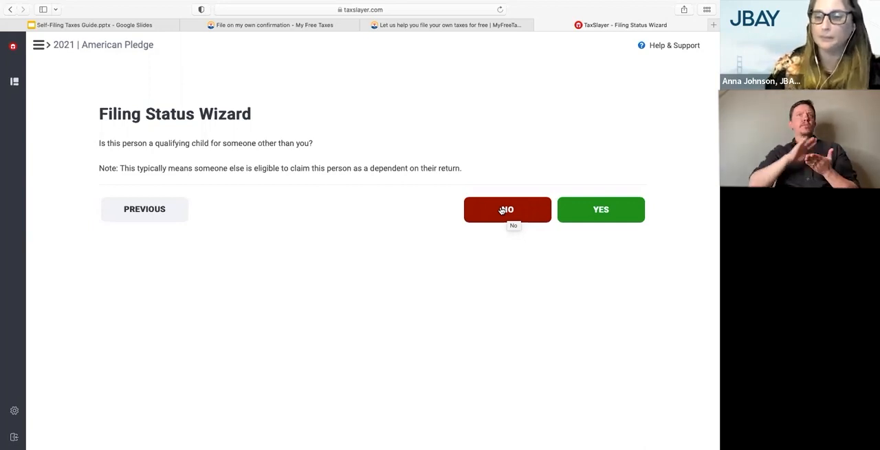
# Finish the Filing Status Wizard, answering No to being someone else's qualifying child and No to the multiple support agreement
pyautogui.click(501, 209)
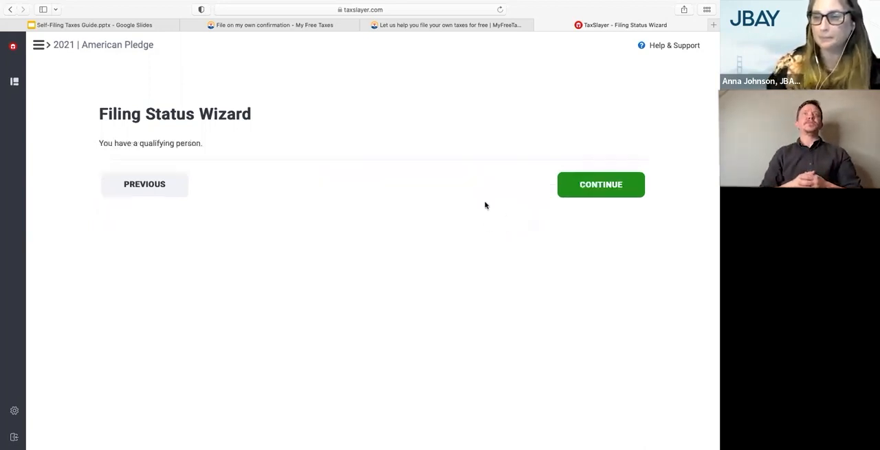
pyautogui.click(598, 184)
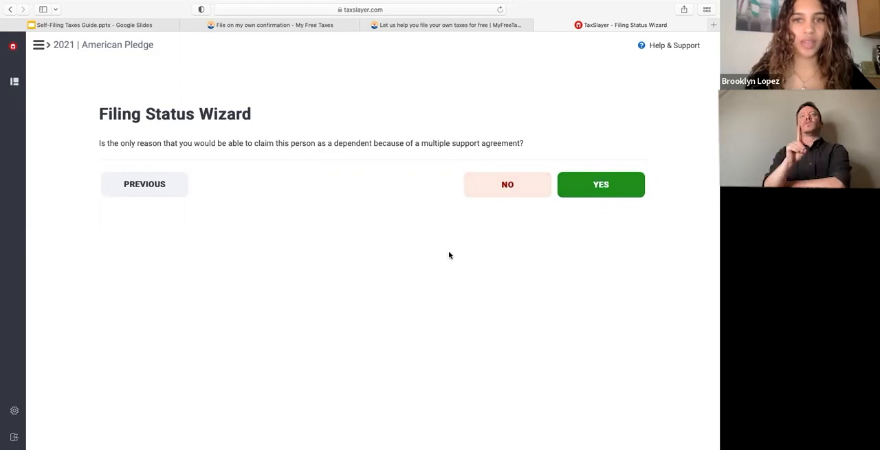
pyautogui.click(503, 192)
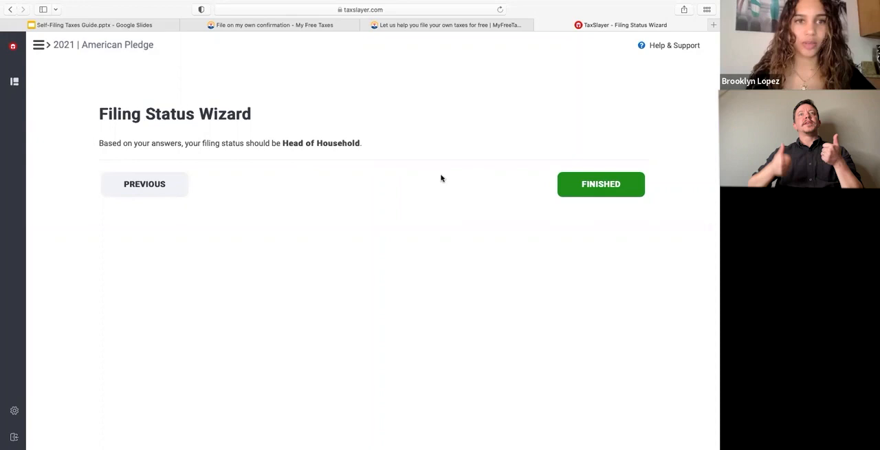
pyautogui.click(590, 184)
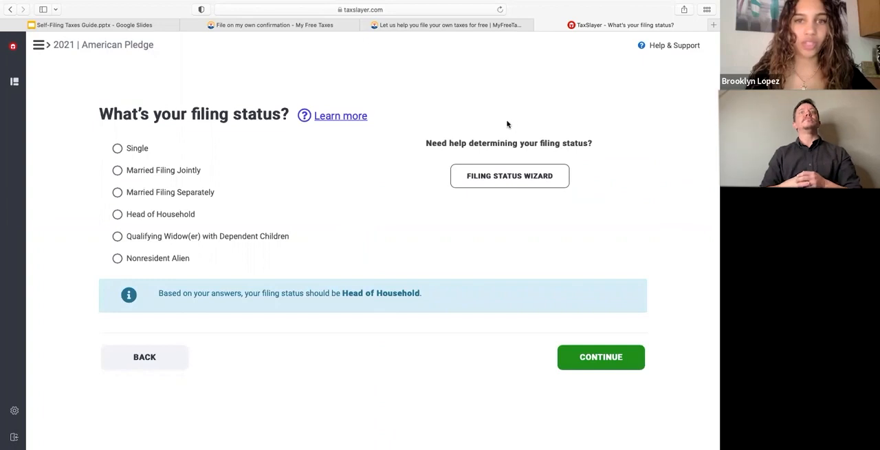
# Set the filing status to Head of Household and answer Yes to having dependents or qualifying persons to claim
pyautogui.click(172, 216)
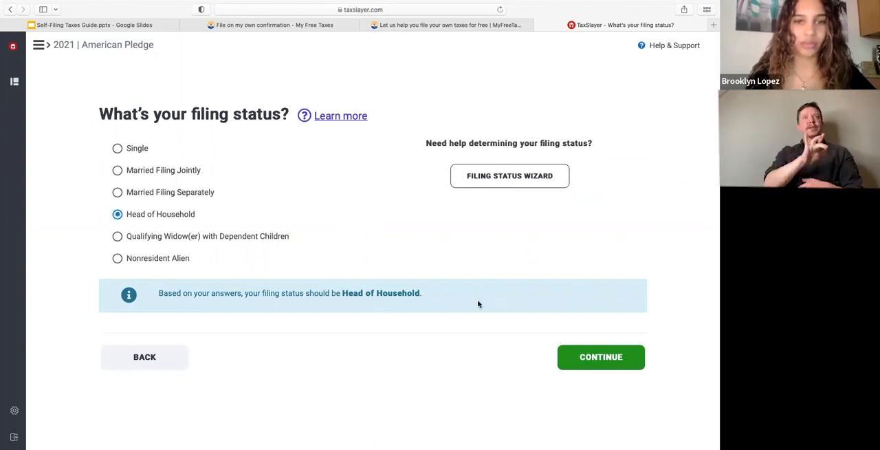
pyautogui.click(611, 365)
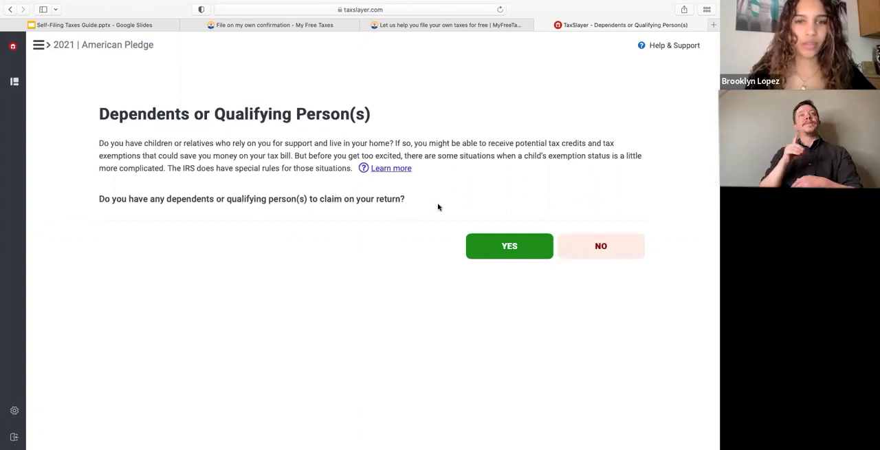
pyautogui.click(496, 249)
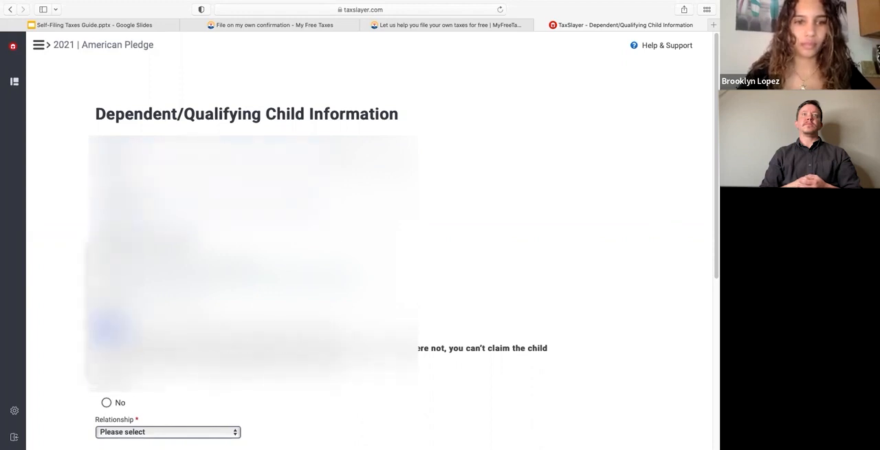
# Choose the month, day and year of the dependent's date of birth
pyautogui.click(112, 368)
pyautogui.click(138, 247)
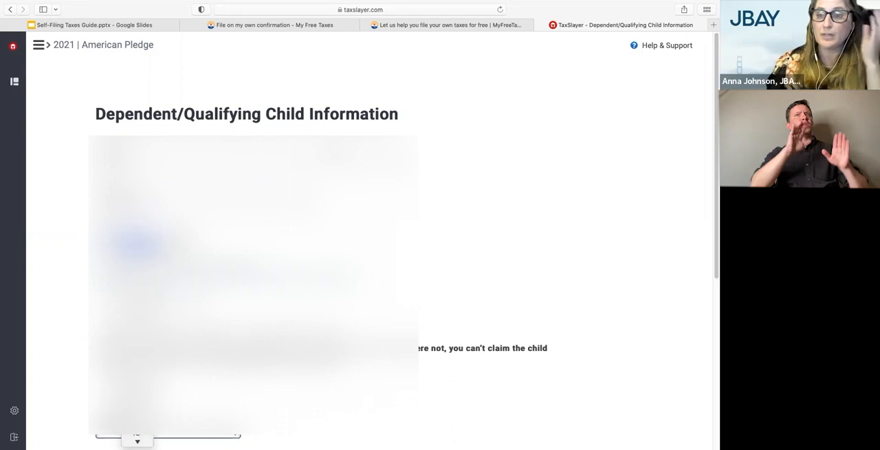
pyautogui.scroll(-3, 138, 348)
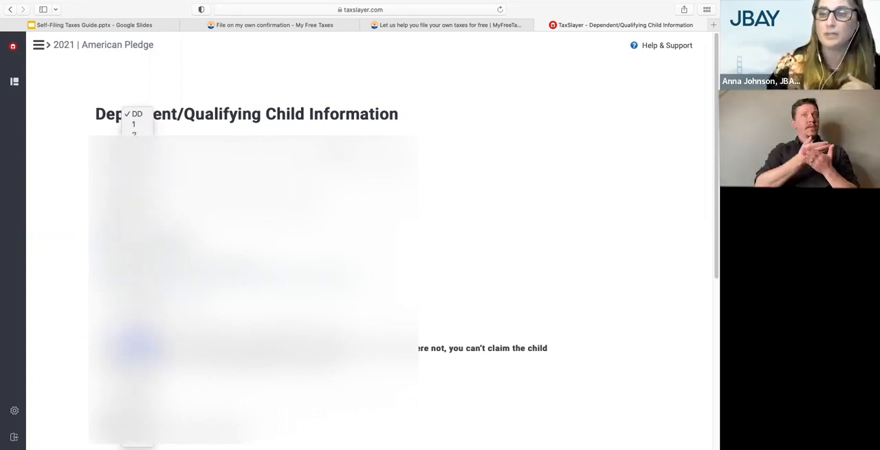
pyautogui.click(138, 409)
pyautogui.click(172, 246)
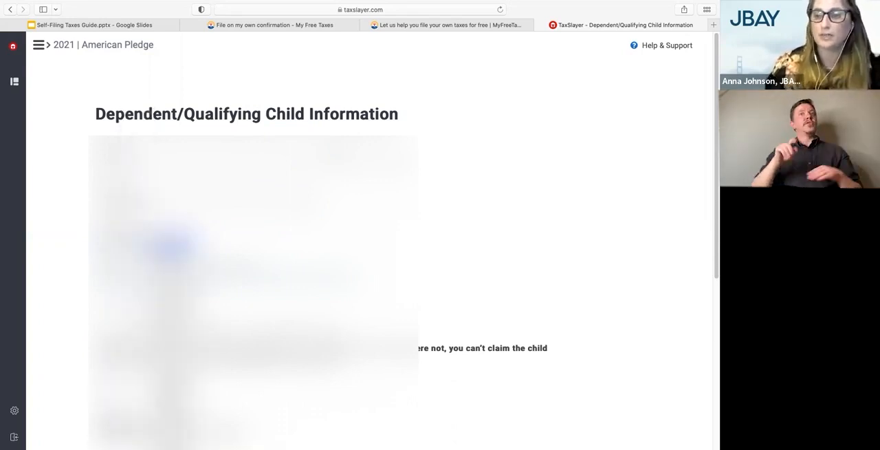
pyautogui.scroll(-3, 172, 374)
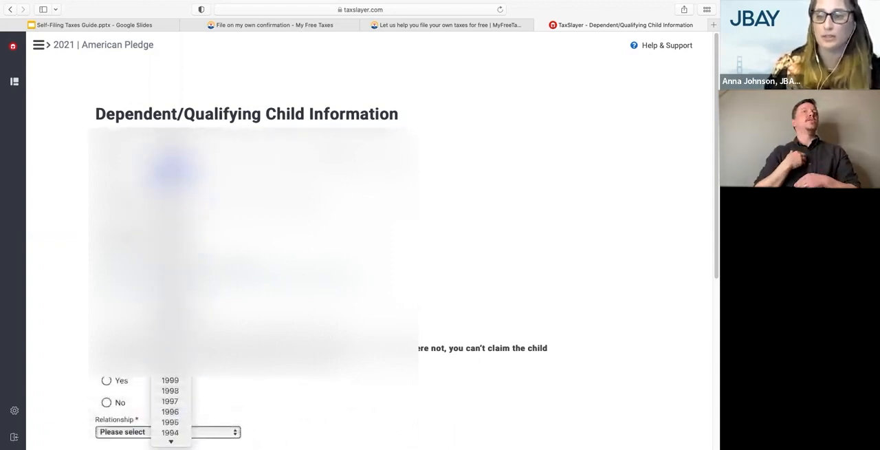
pyautogui.click(172, 200)
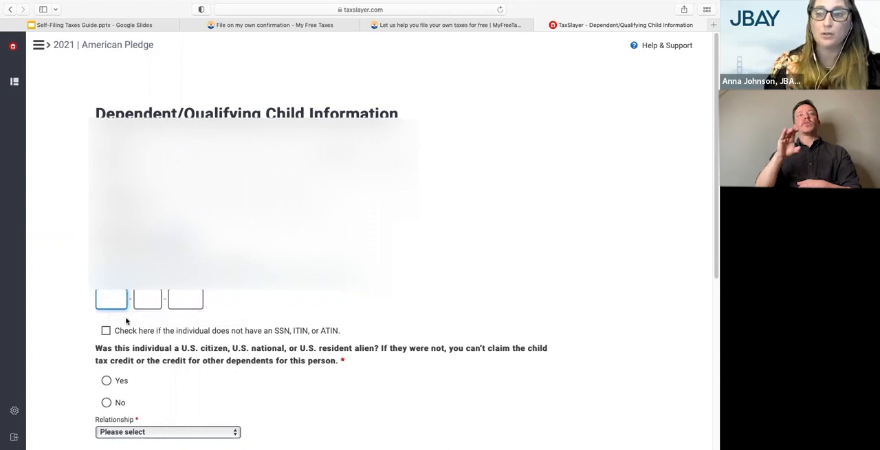
# Enter the dependent's Social Security number
pyautogui.scroll(-2, 126, 322)
pyautogui.scroll(-2, 126, 321)
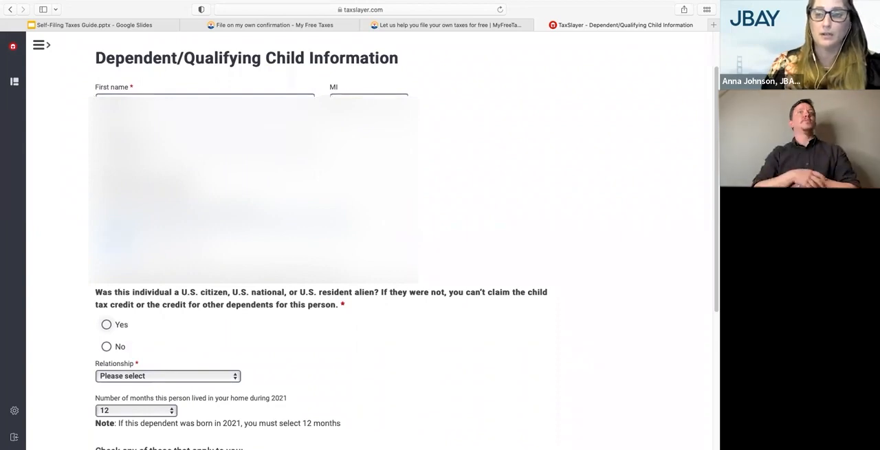
pyautogui.click(151, 238)
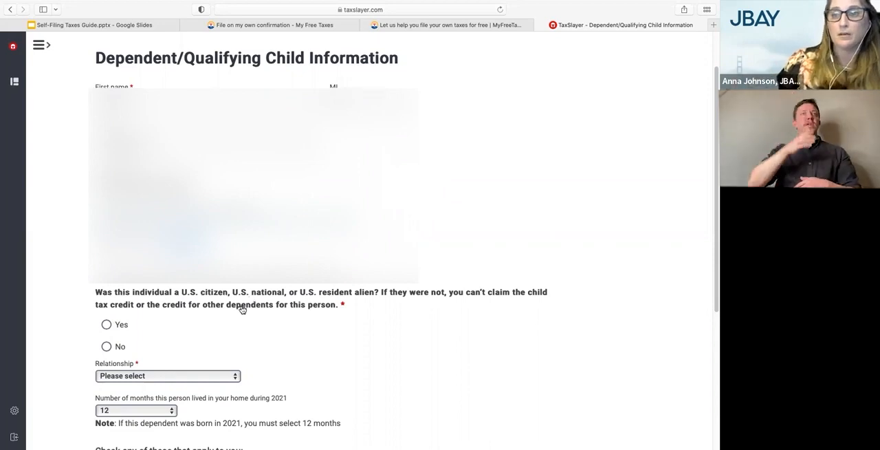
# Answer Yes to the dependent being a U.S. citizen, national or resident alien, and set the relationship to Son
pyautogui.scroll(-2, 242, 308)
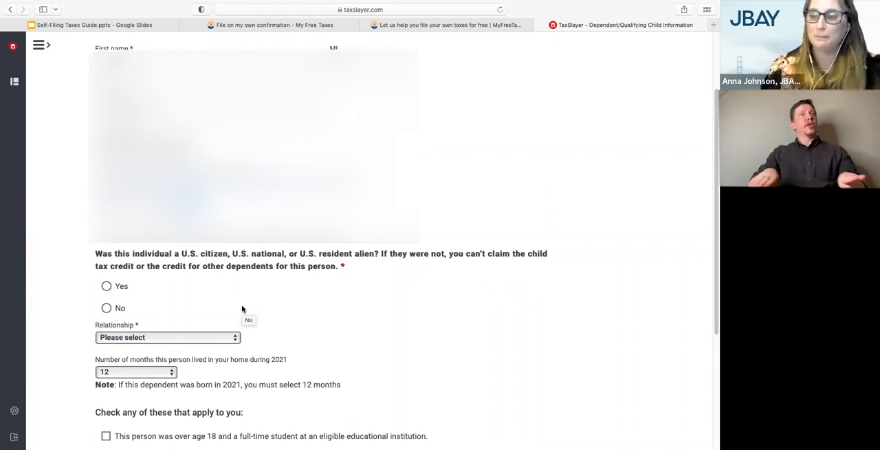
pyautogui.scroll(-1, 257, 281)
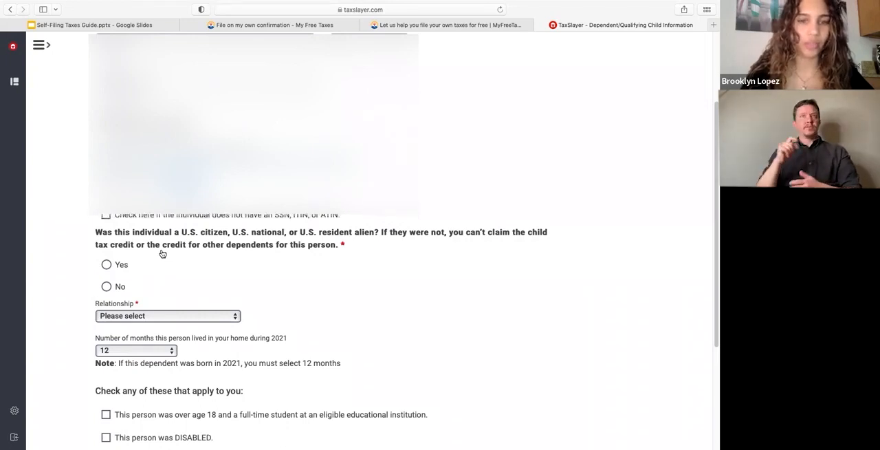
pyautogui.scroll(-2, 130, 273)
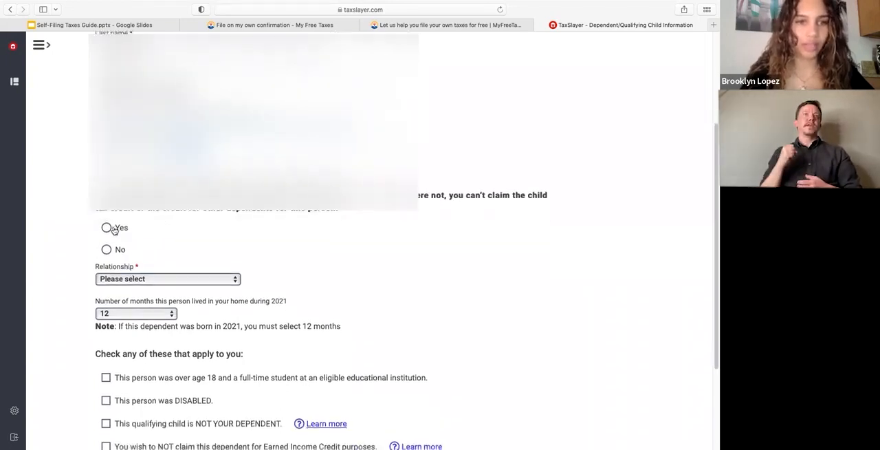
pyautogui.click(110, 228)
pyautogui.scroll(-2, 196, 278)
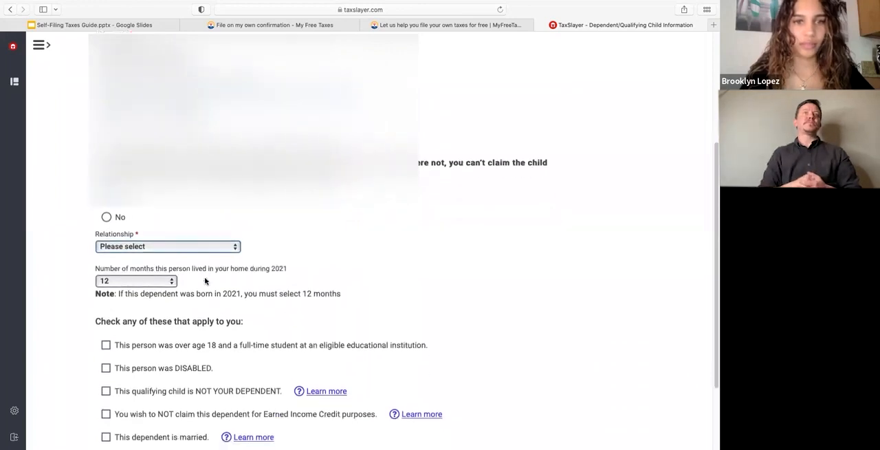
pyautogui.click(191, 246)
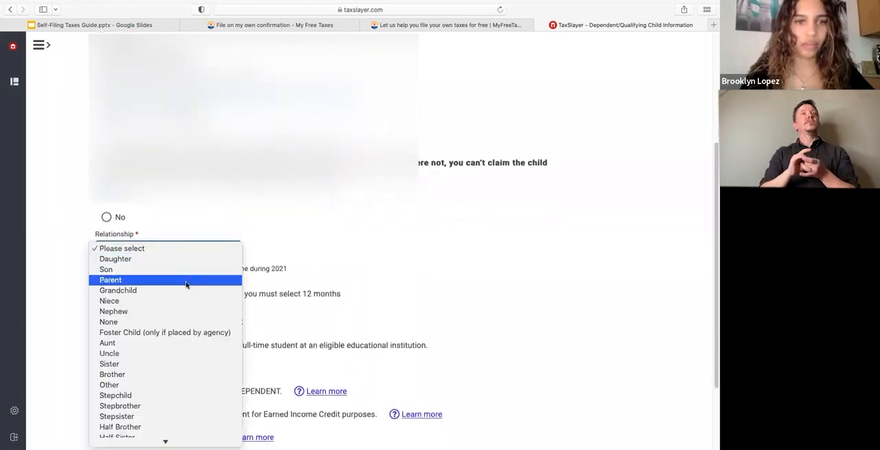
pyautogui.click(187, 269)
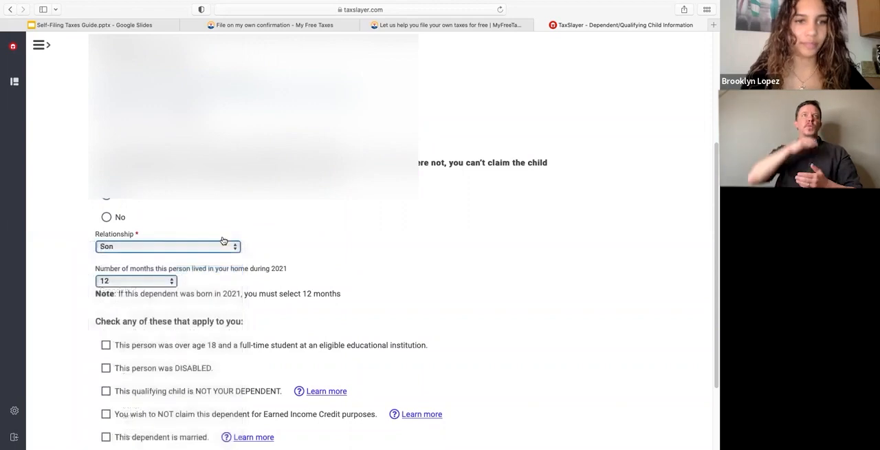
pyautogui.scroll(-2, 185, 275)
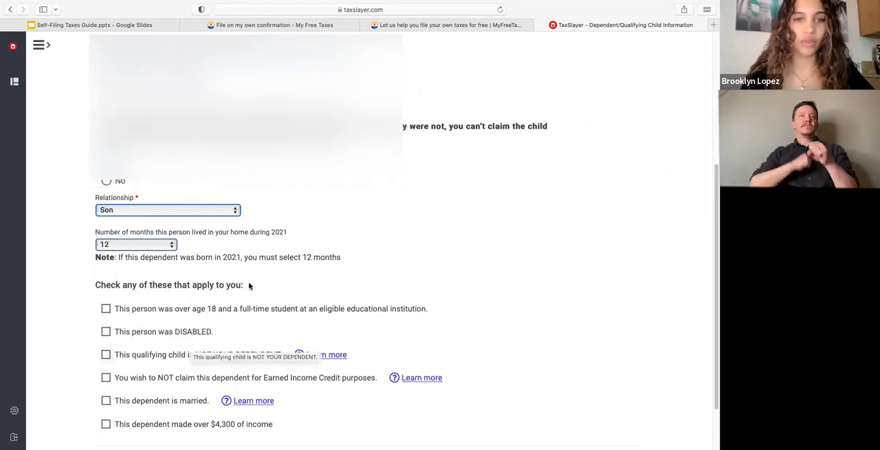
pyautogui.scroll(-2, 236, 338)
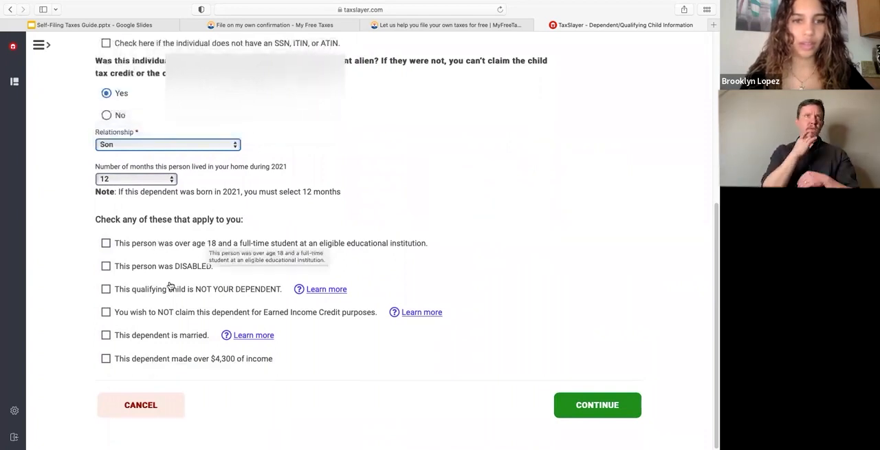
# Save the dependent's entry and answer Yes to both Advance Child Tax Credit questions, on the U.S. main home and payments received
pyautogui.click(588, 407)
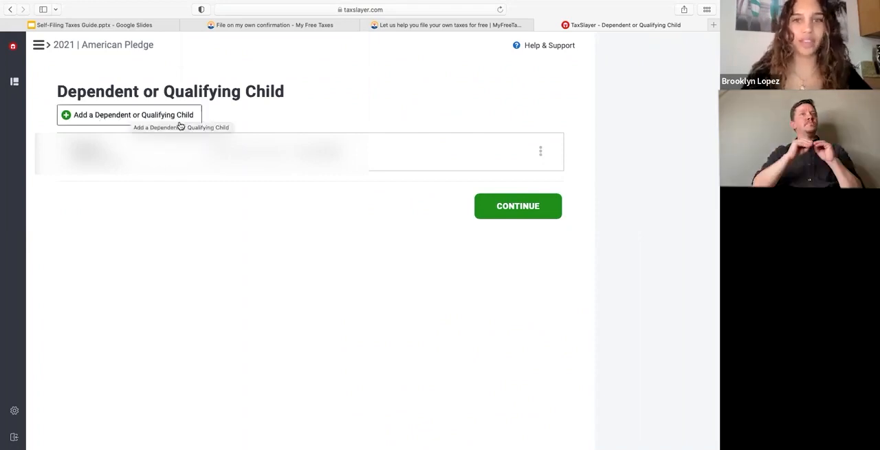
pyautogui.click(488, 210)
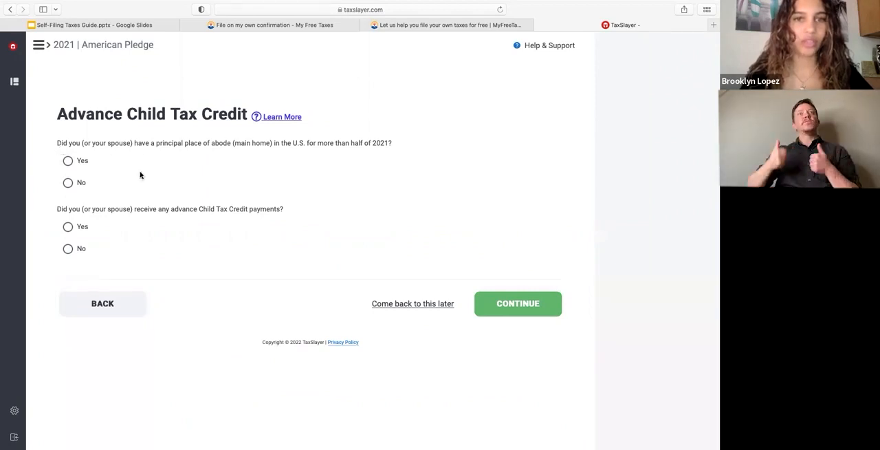
pyautogui.click(67, 161)
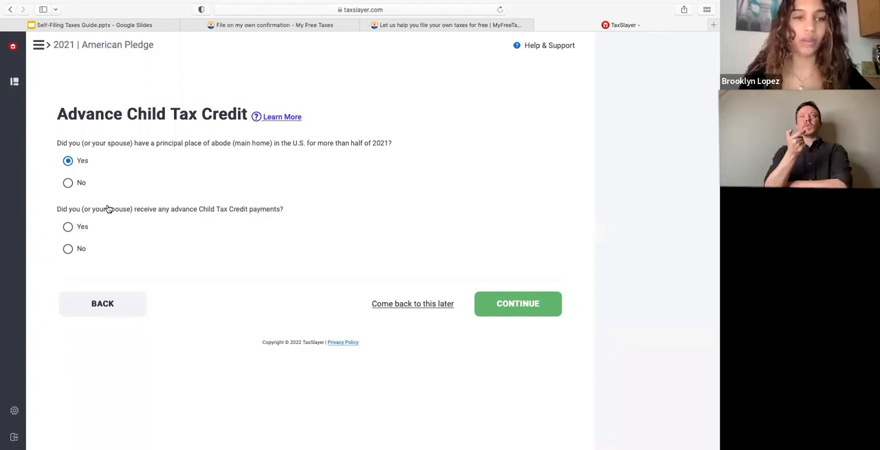
pyautogui.click(69, 227)
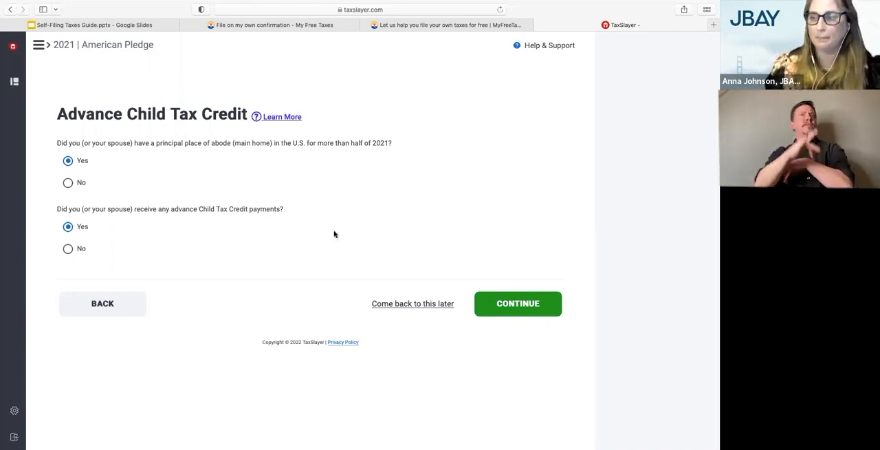
pyautogui.click(526, 303)
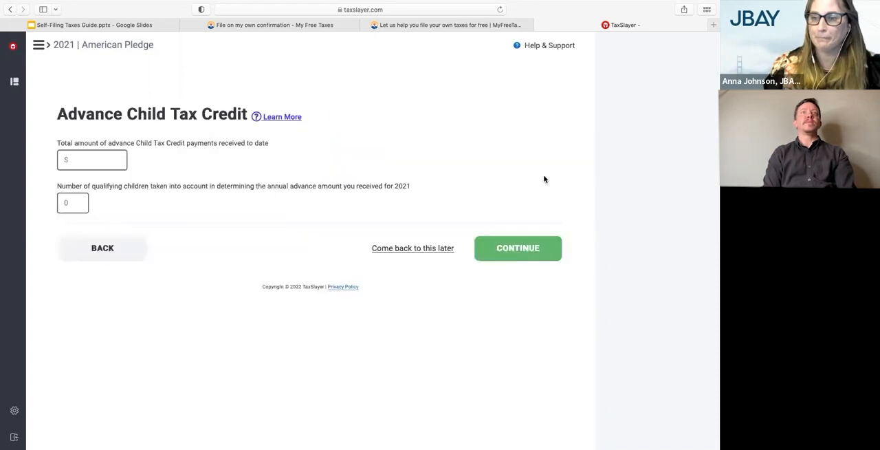
# Report $1800 of advance Child Tax Credit payments received and 1 qualifying child, and submit the amounts
pyautogui.click(126, 147)
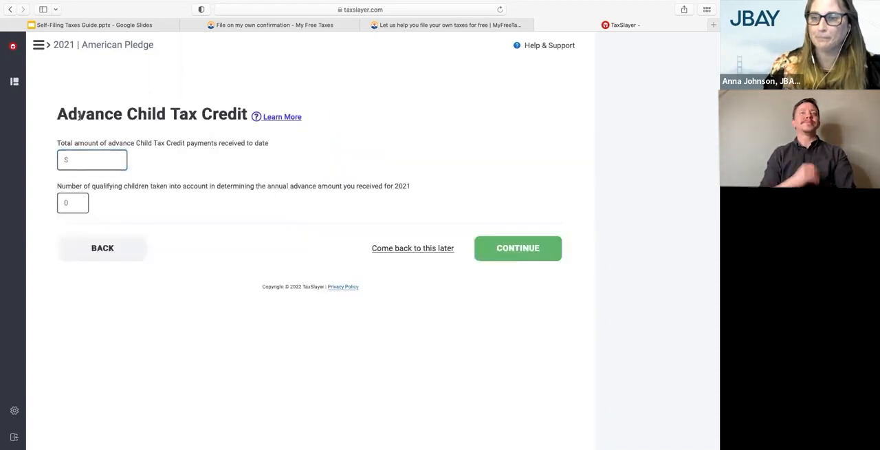
pyautogui.click(146, 133)
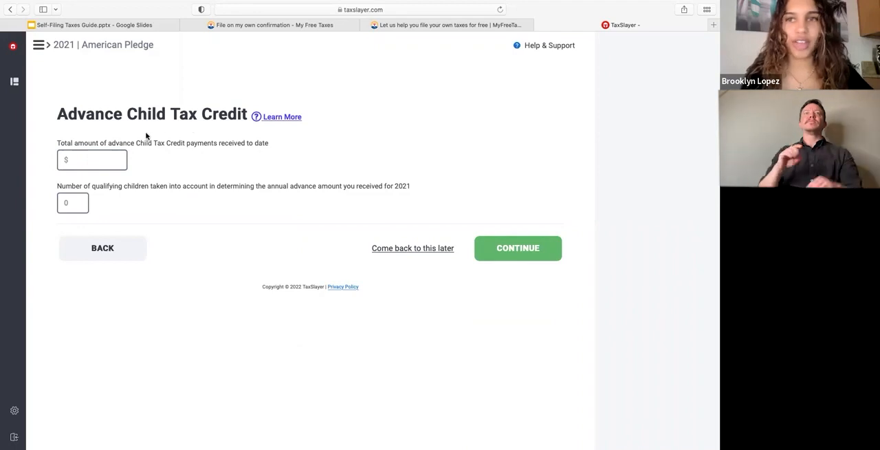
pyautogui.click(104, 161)
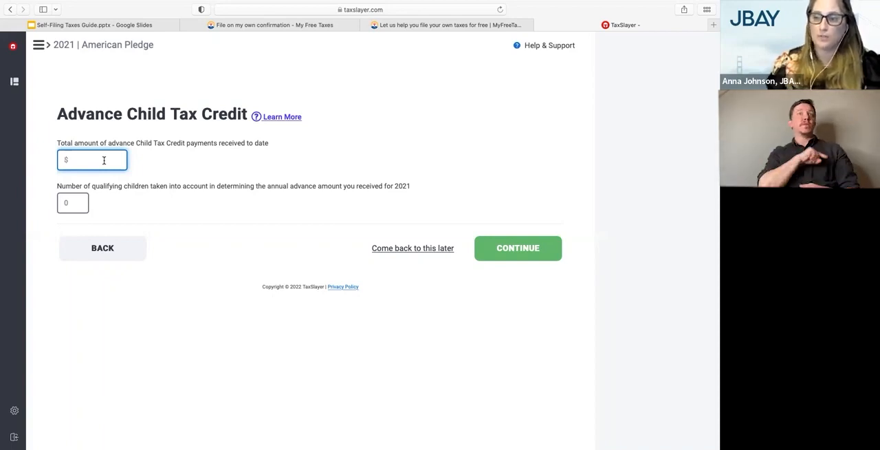
pyautogui.write('1800')
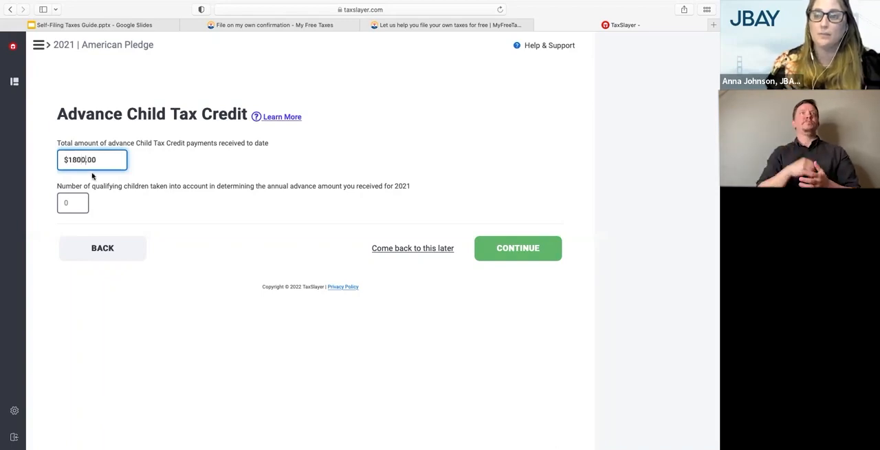
pyautogui.click(82, 199)
pyautogui.write('1')
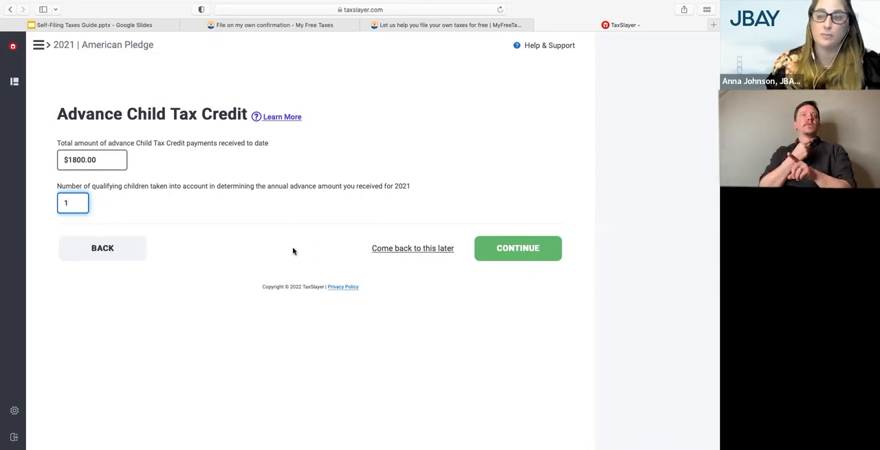
pyautogui.click(503, 248)
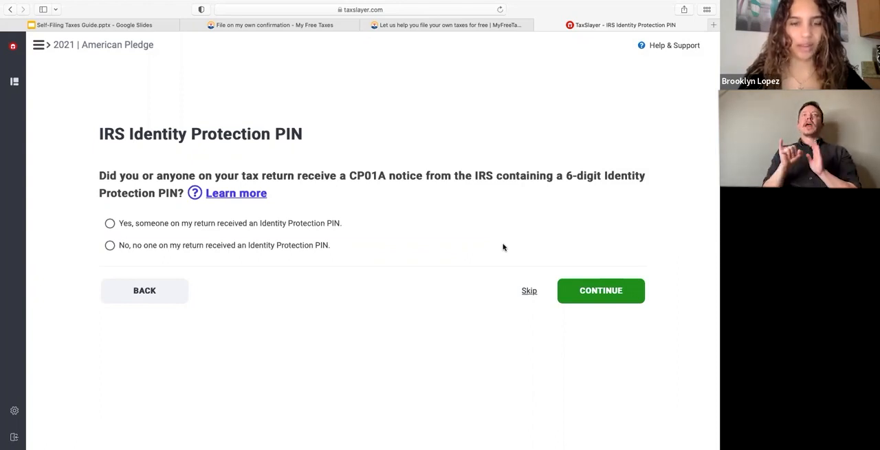
# State that no one on the return received an IRS Identity Protection PIN and submit the answer
pyautogui.click(292, 248)
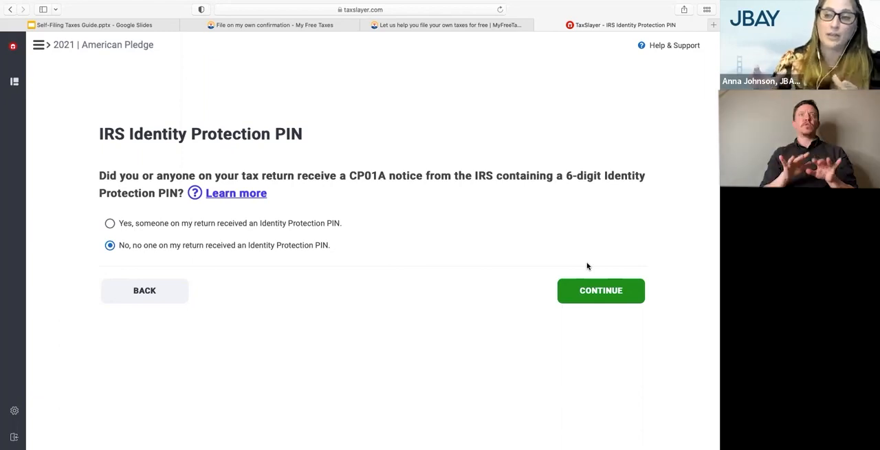
pyautogui.click(209, 223)
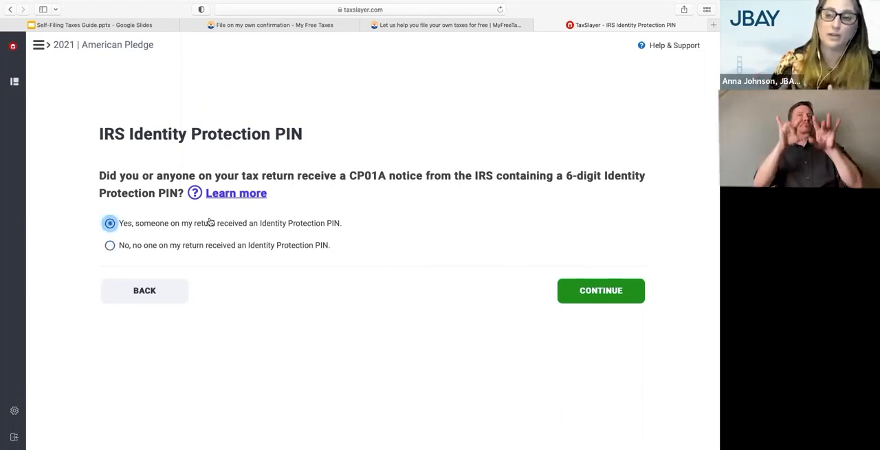
pyautogui.click(174, 249)
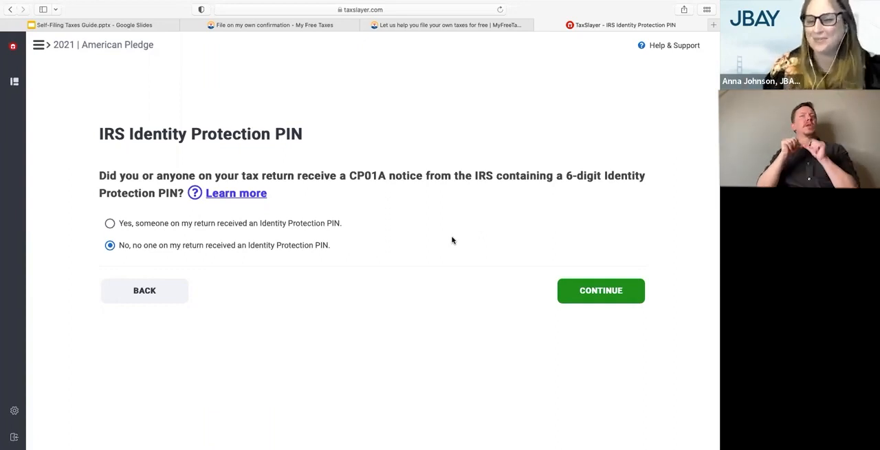
pyautogui.click(587, 292)
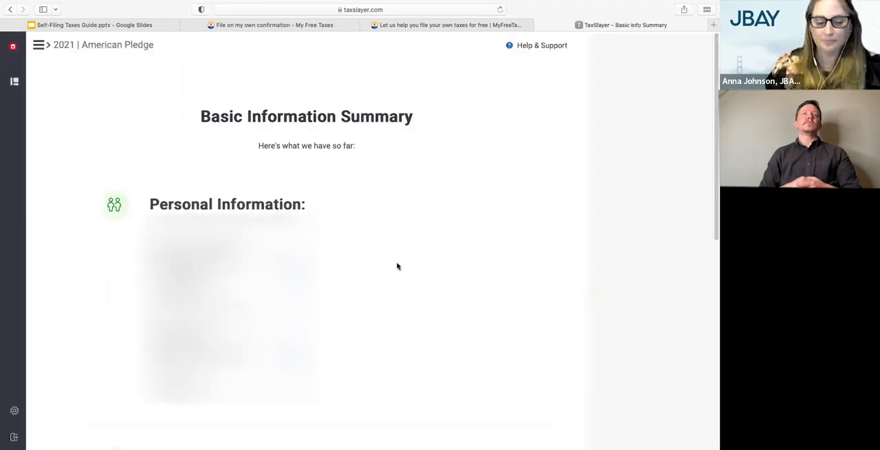
# Review the personal, contact and tax information in the Basic Information Summary and proceed to the next section
pyautogui.scroll(-3, 396, 266)
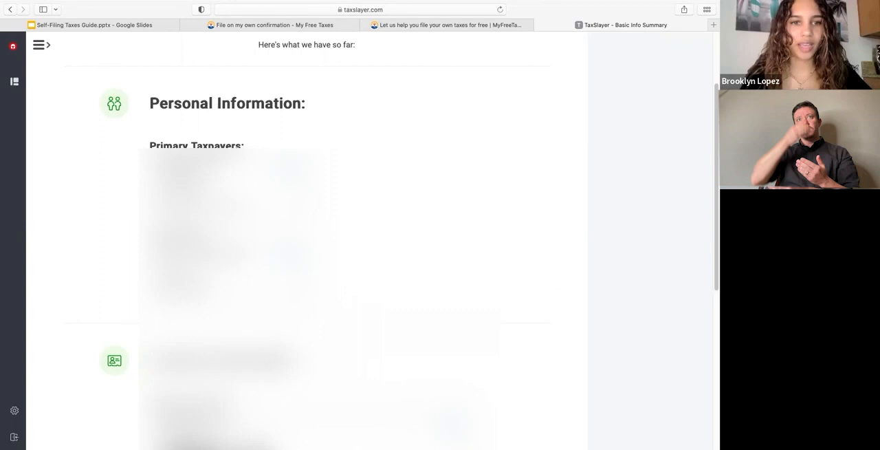
pyautogui.scroll(-6, 371, 241)
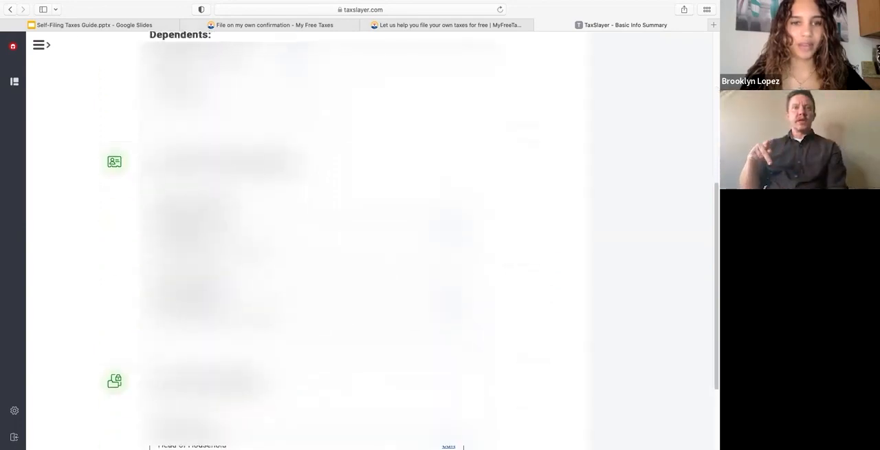
pyautogui.scroll(-2, 371, 240)
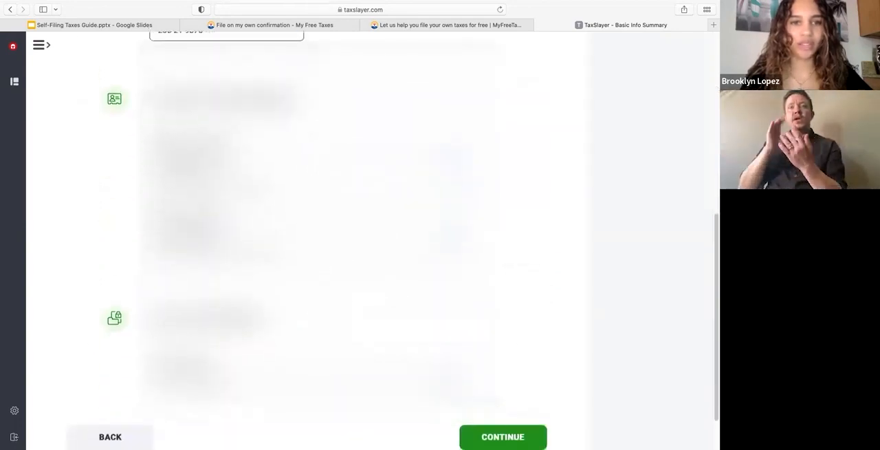
pyautogui.scroll(-2, 371, 241)
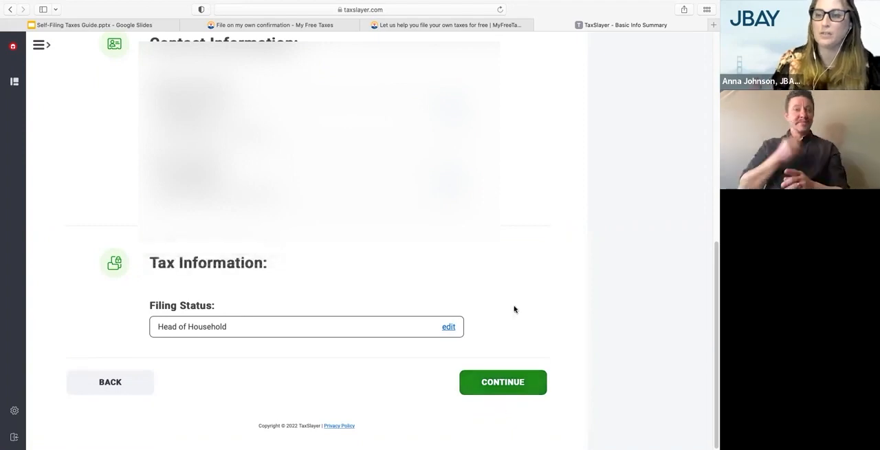
pyautogui.scroll(2, 517, 287)
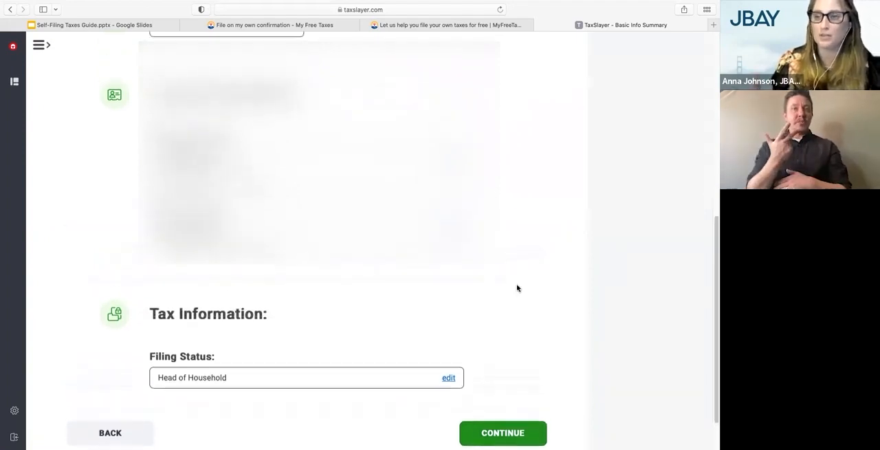
pyautogui.scroll(1, 518, 288)
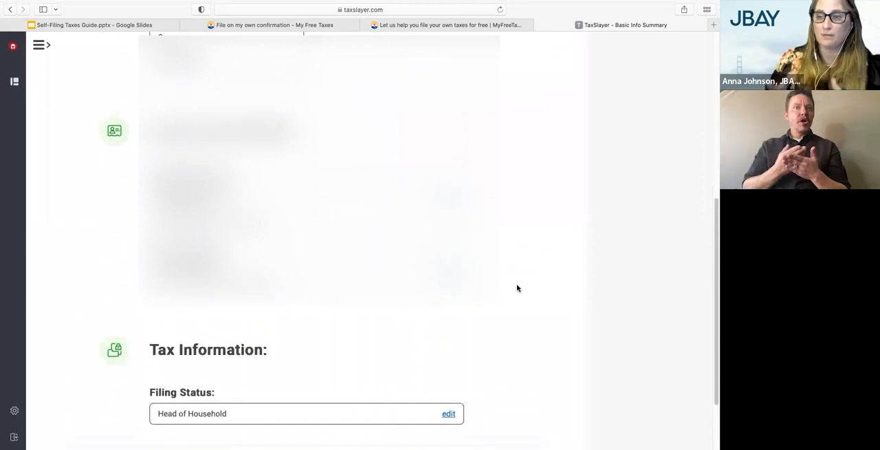
pyautogui.scroll(-1, 517, 287)
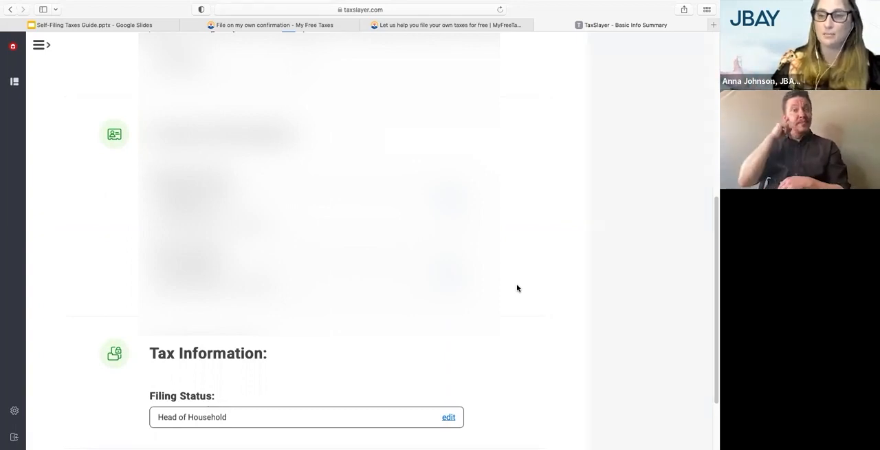
pyautogui.scroll(-1, 517, 287)
pyautogui.scroll(5, 518, 288)
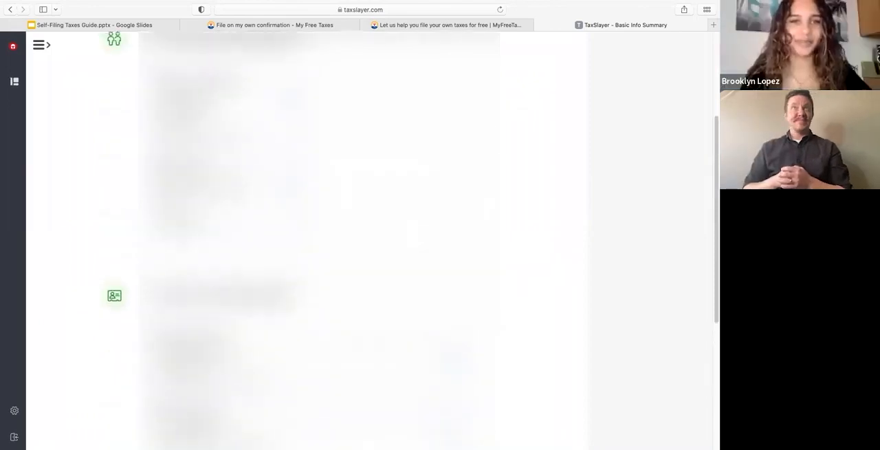
pyautogui.scroll(-7, 388, 346)
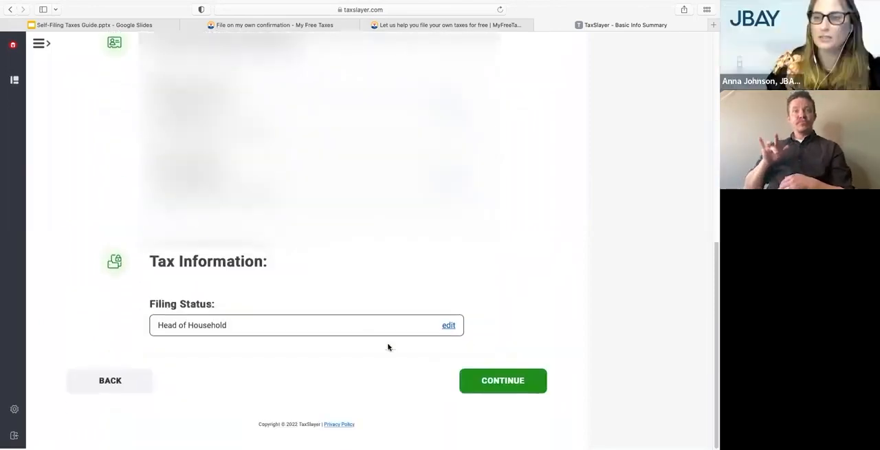
pyautogui.click(492, 384)
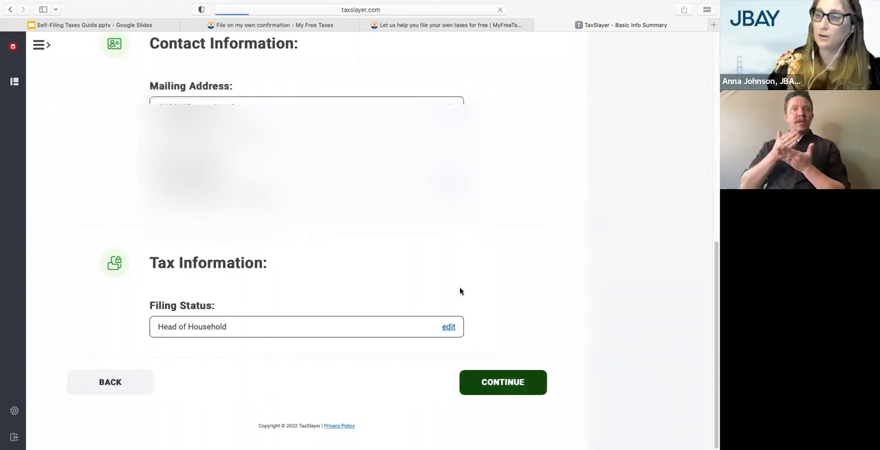